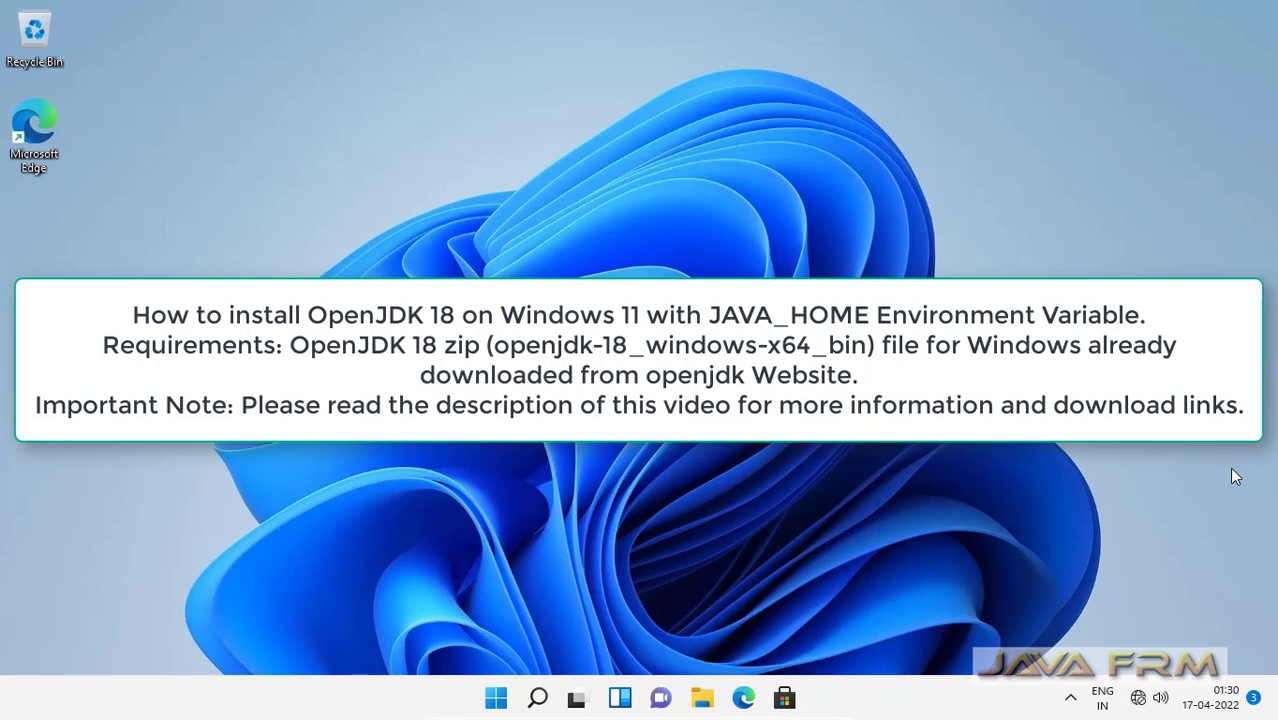
Open File Explorer and navigate to the Windows11 folder on USB Drive (E:)
left_click(702, 698)
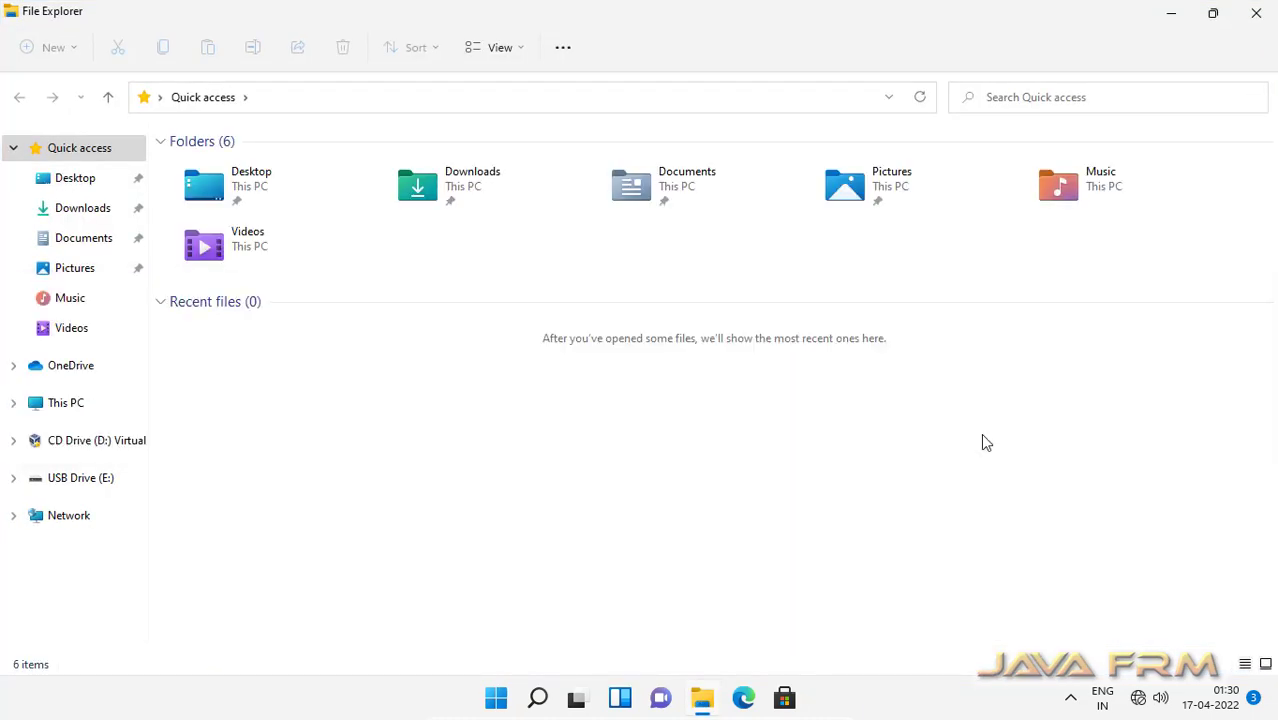
left_click(75, 413)
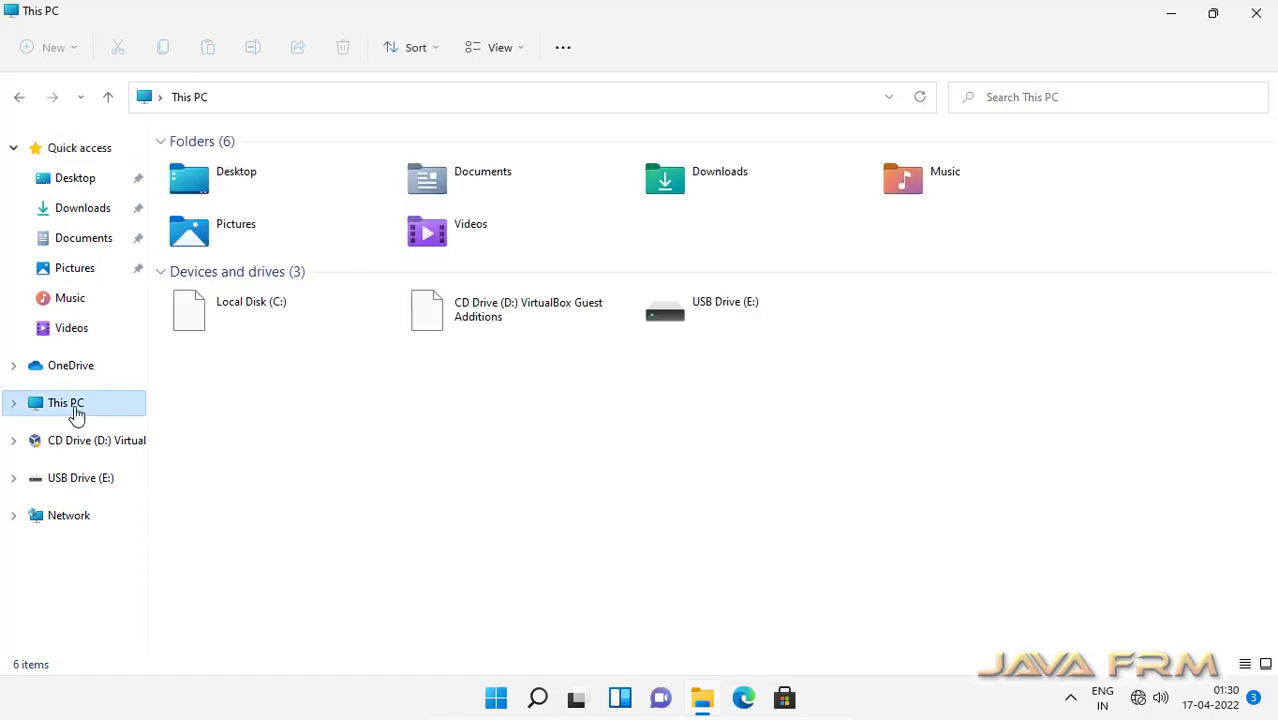
double_click(714, 325)
double_click(221, 200)
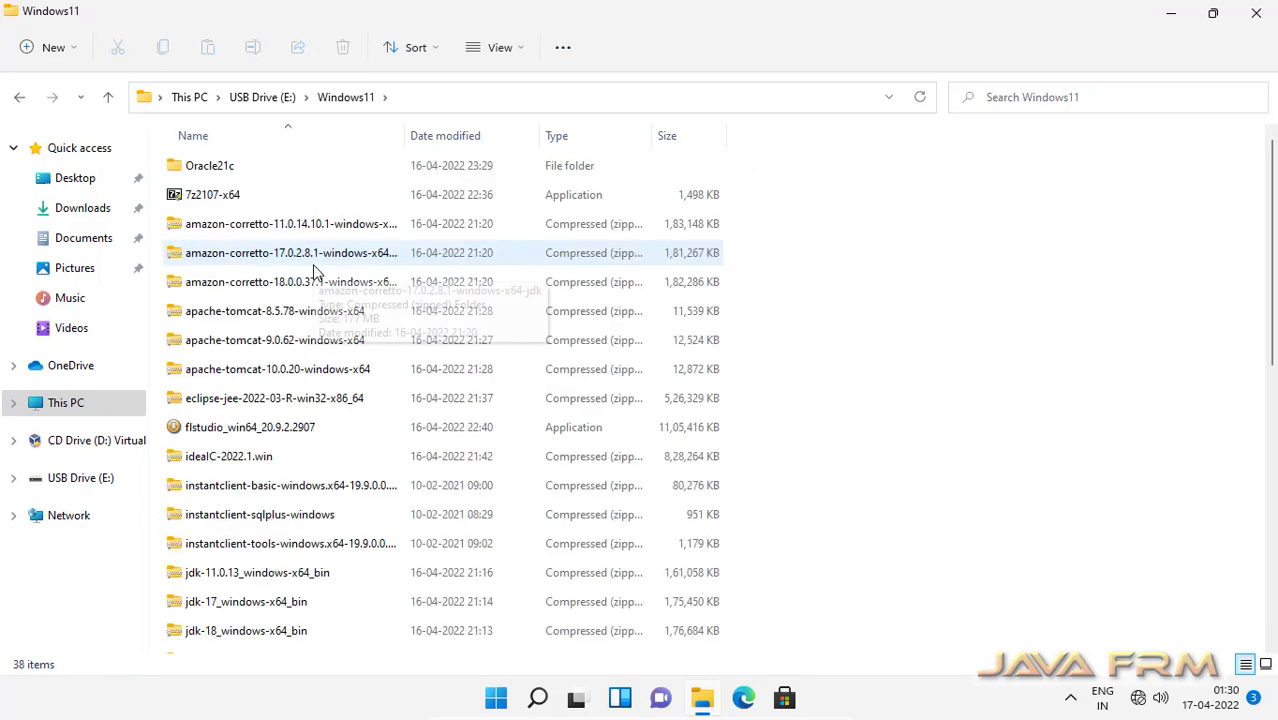
Switch the folder view to List and select the openjdk-18_windows-x64_bin zip
left_click(514, 52)
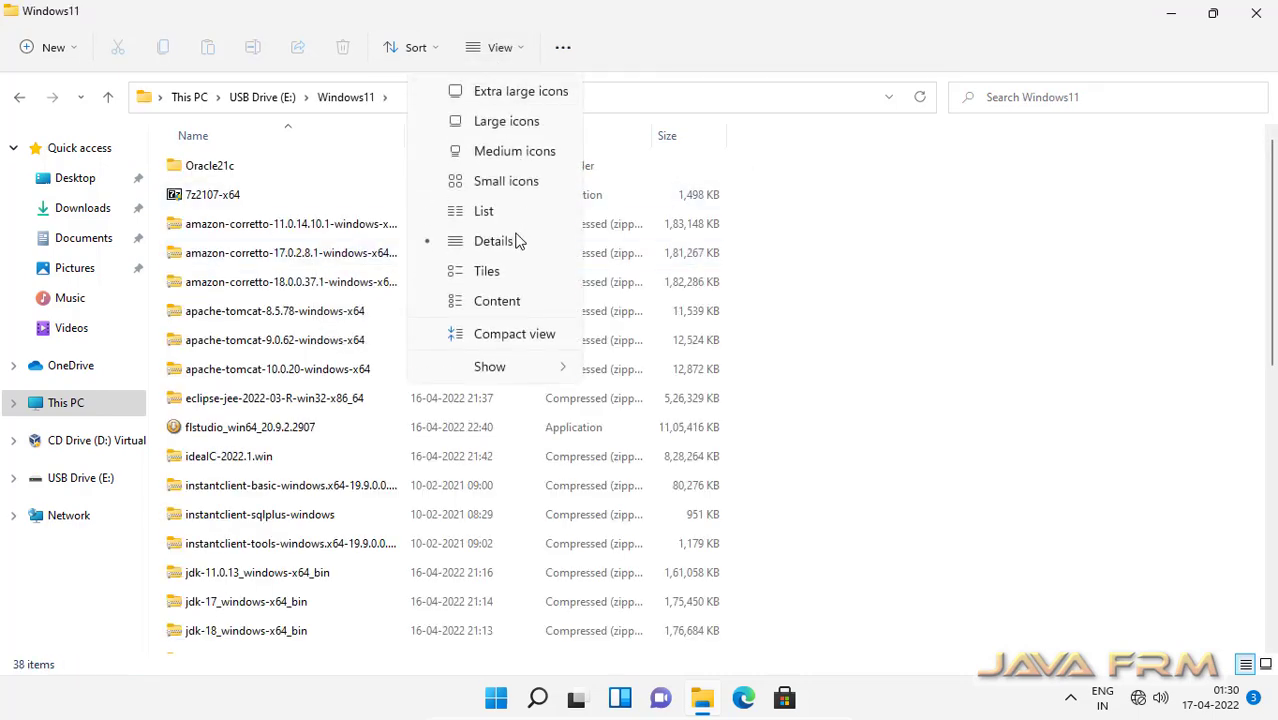
left_click(495, 214)
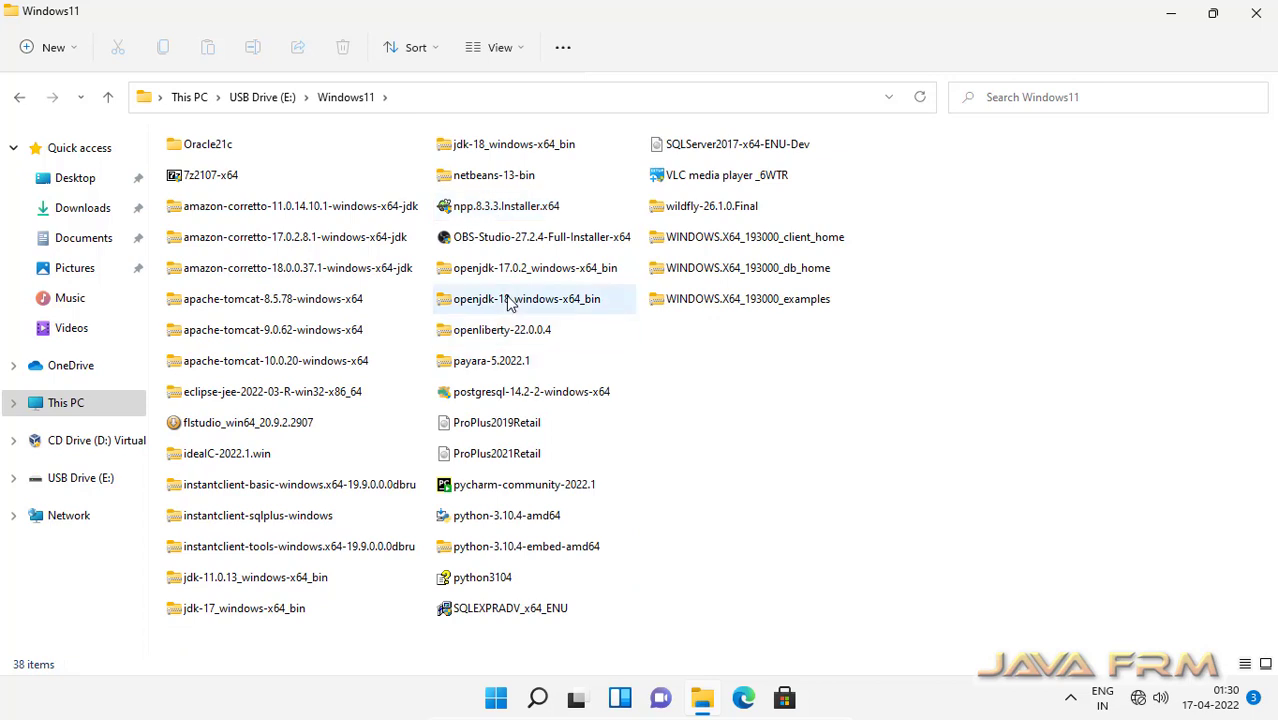
left_click(548, 306)
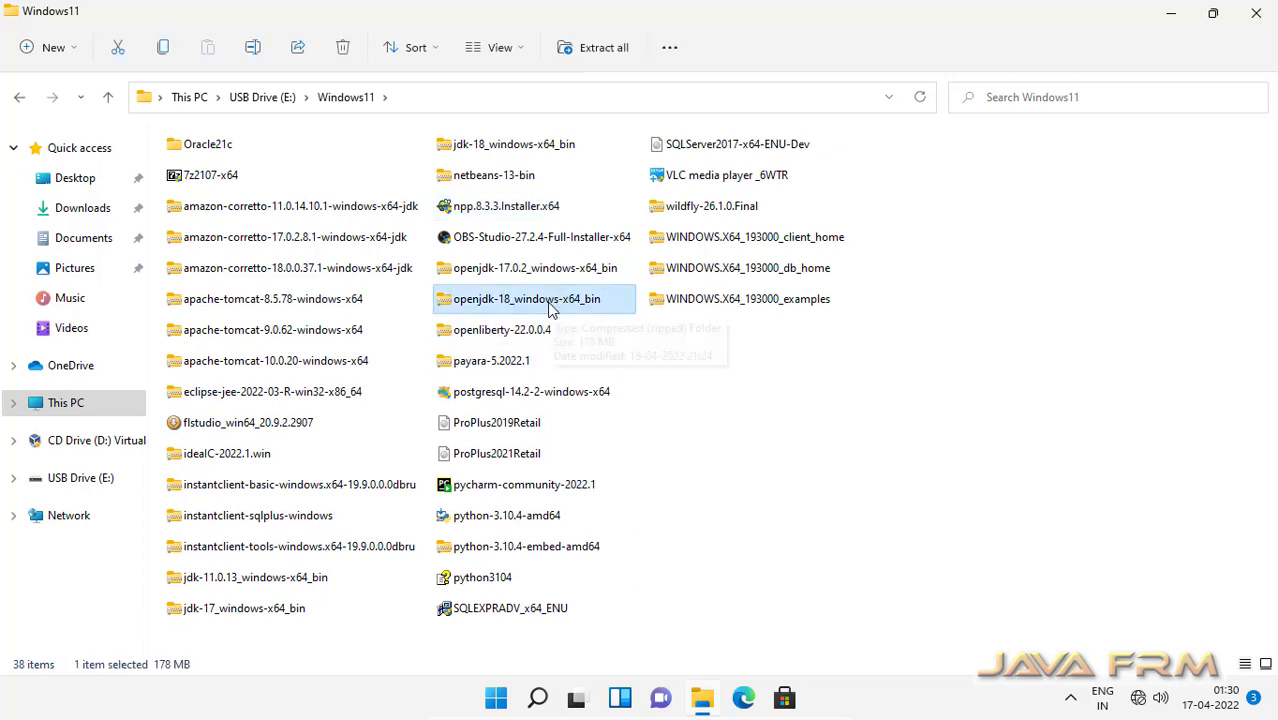
Open the openjdk-18 zip in 7-Zip and copy its jdk-18 folder to C:\
right_click(548, 306)
mouse_move(490, 382)
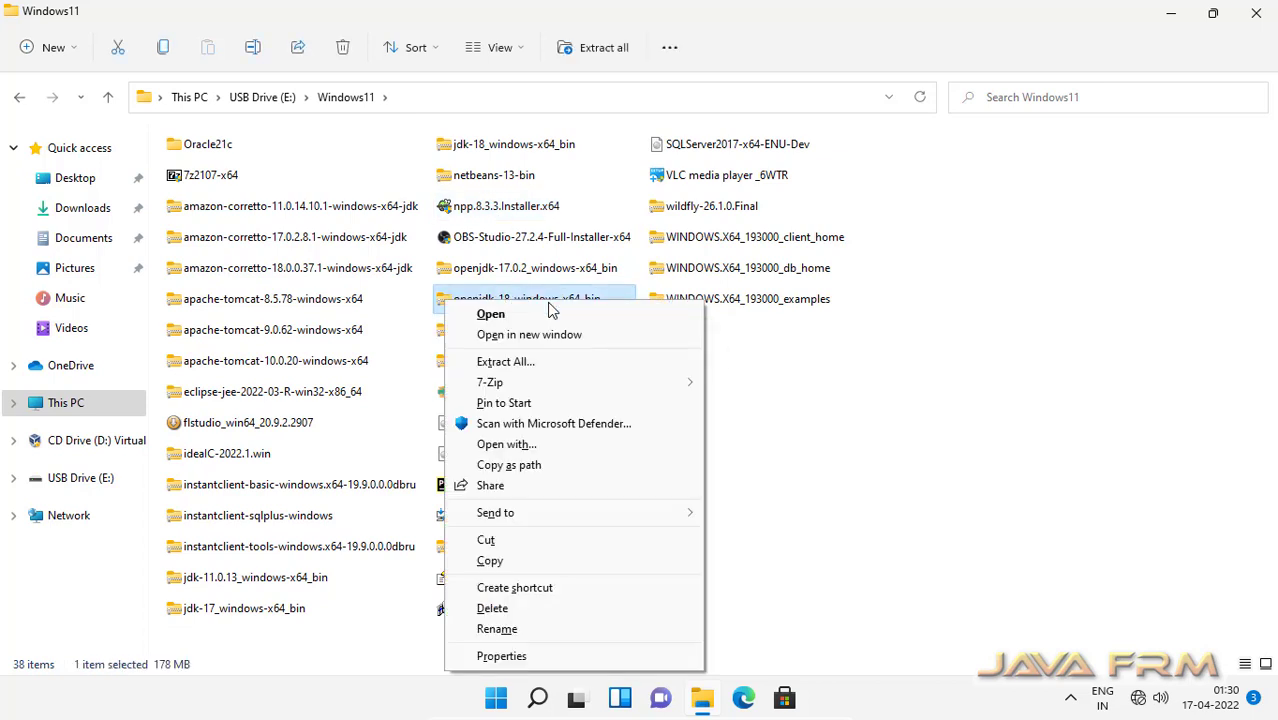
left_click(738, 387)
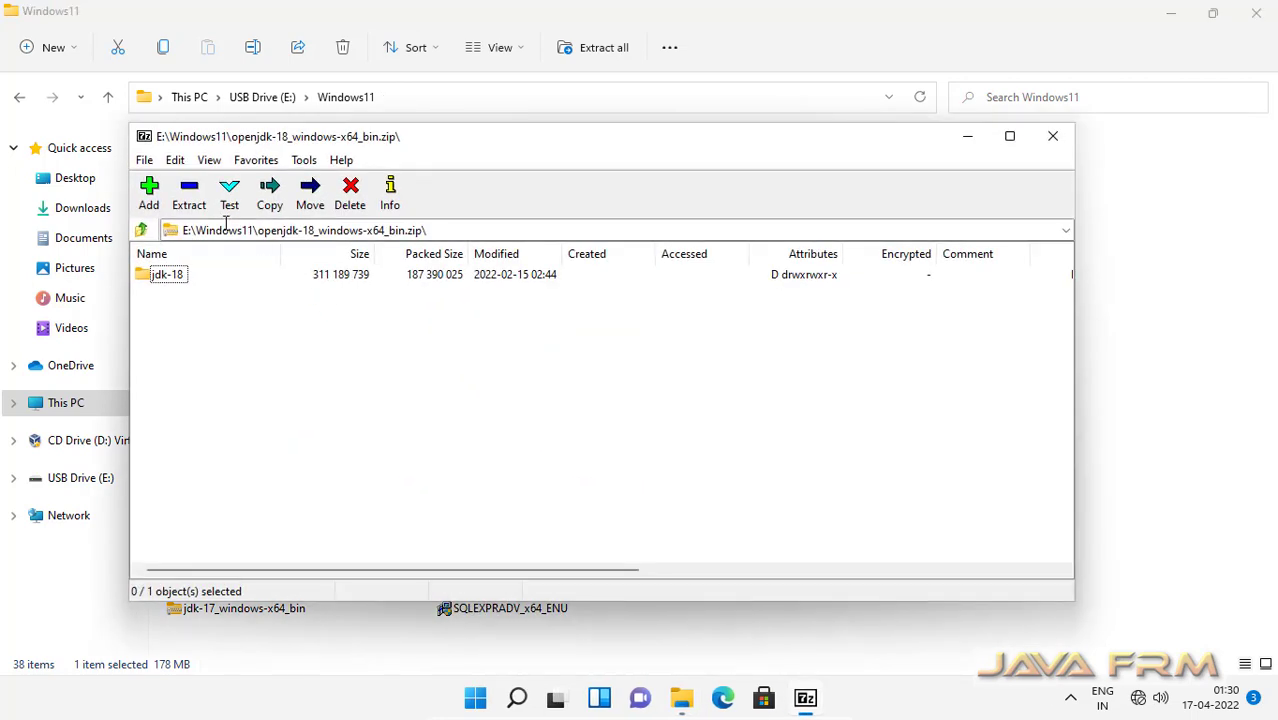
left_click(190, 207)
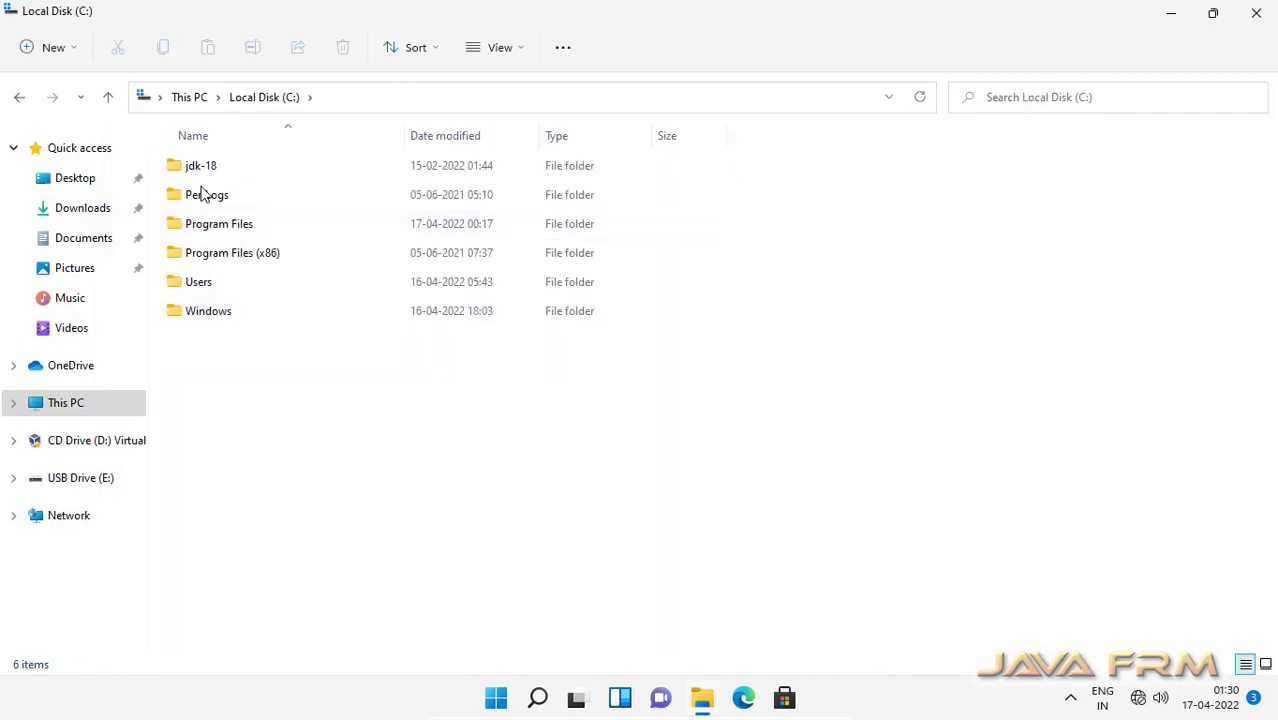
Open C:\jdk-18 and browse the contents of its bin folder
double_click(205, 170)
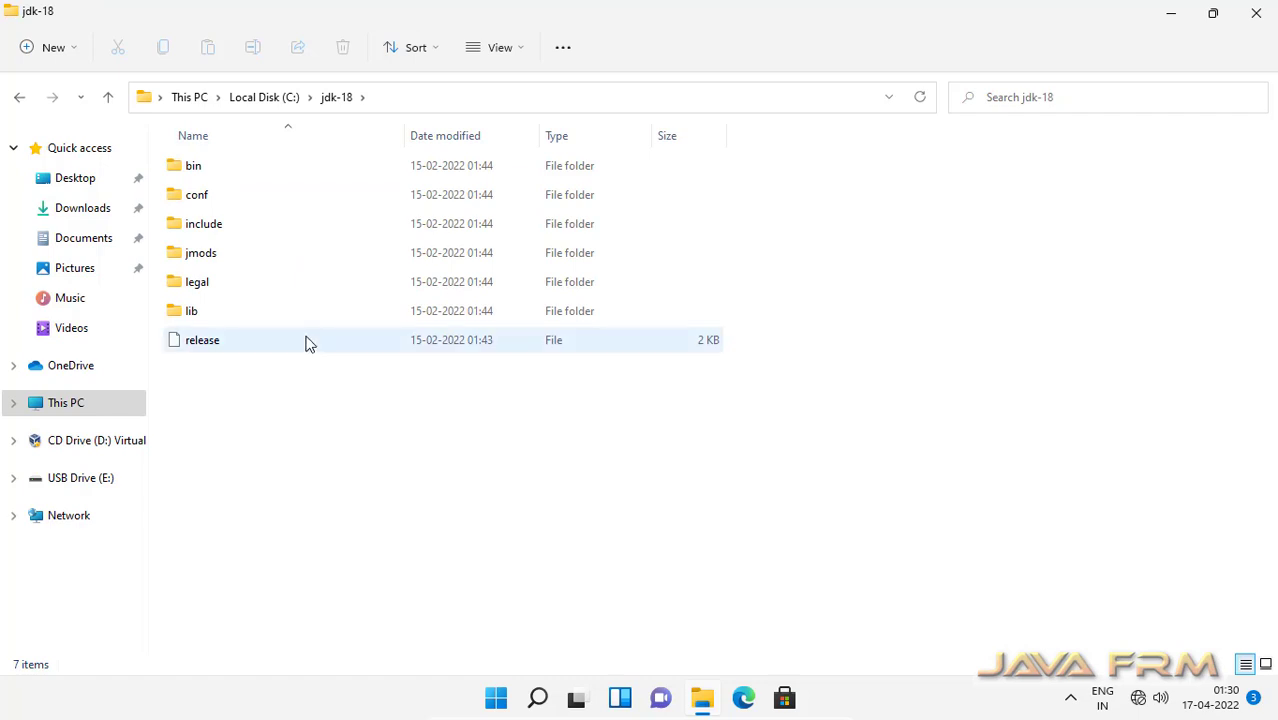
left_click(185, 170)
double_click(185, 170)
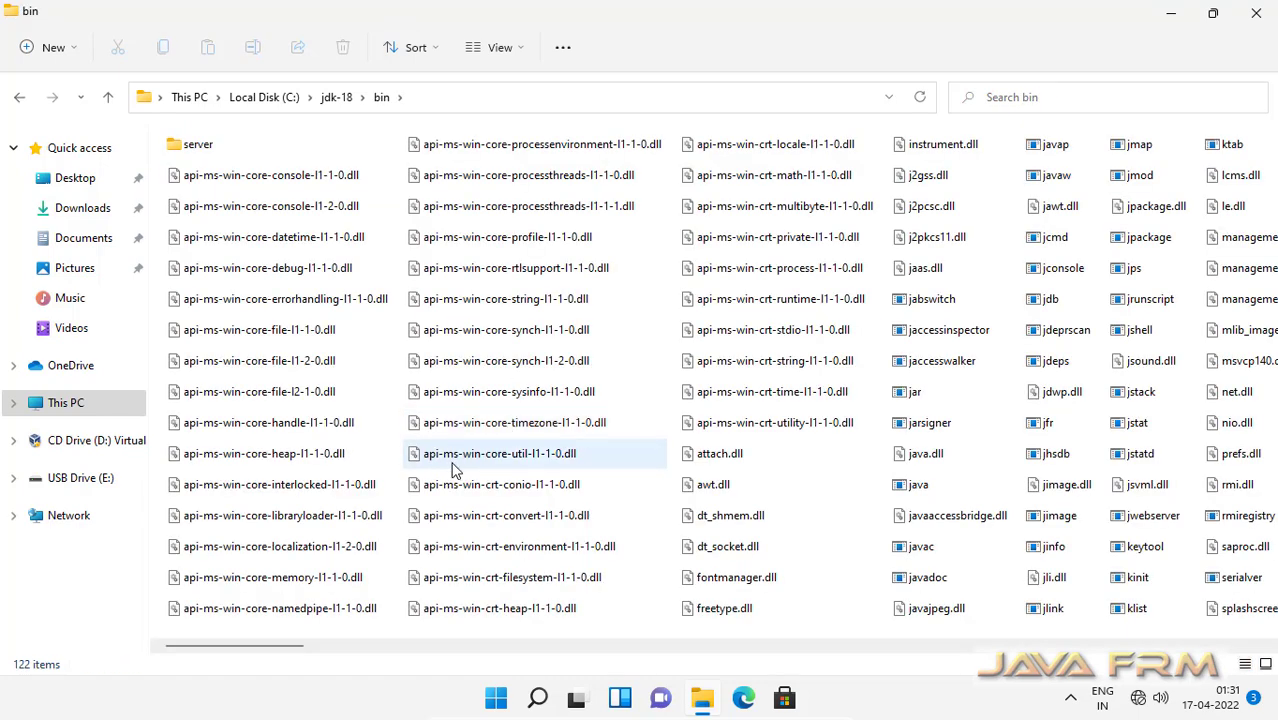
left_click(481, 467)
scroll(485, 510, "right", 5)
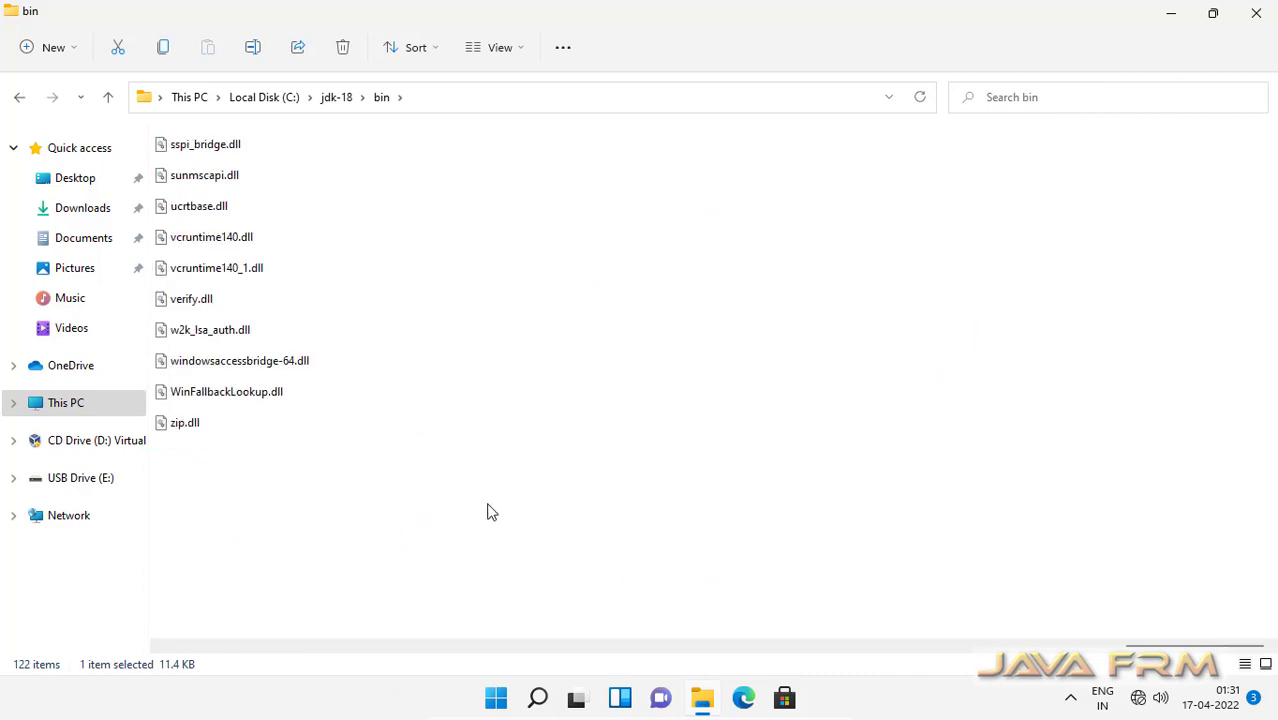
scroll(485, 510, "left", 3)
scroll(488, 515, "left", 2)
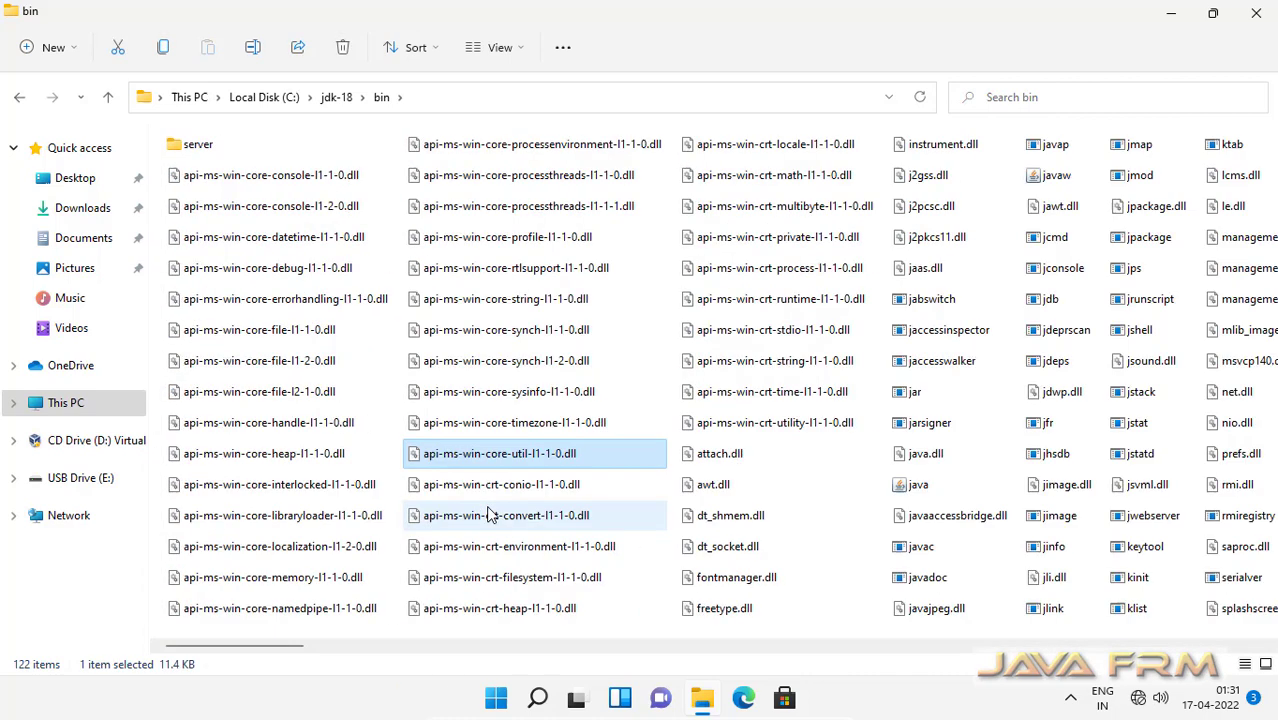
Look inside the conf, include and jmods subfolders of jdk-18
left_click(338, 99)
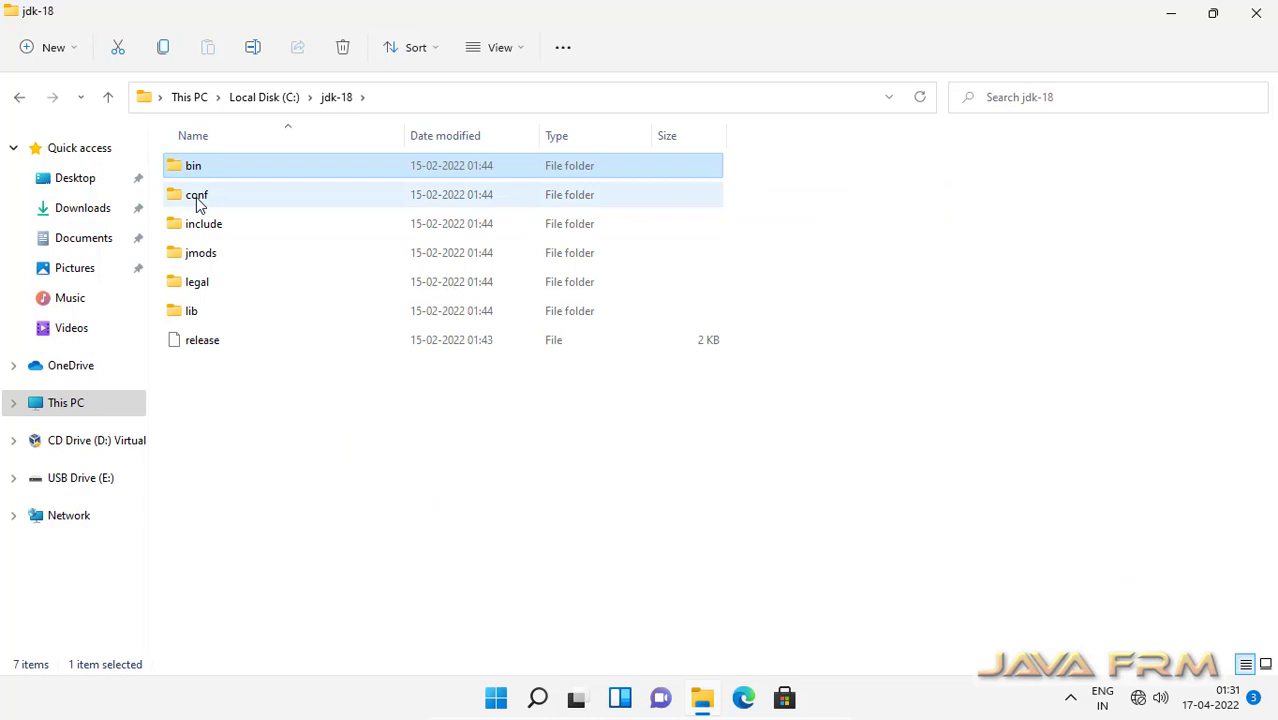
double_click(197, 198)
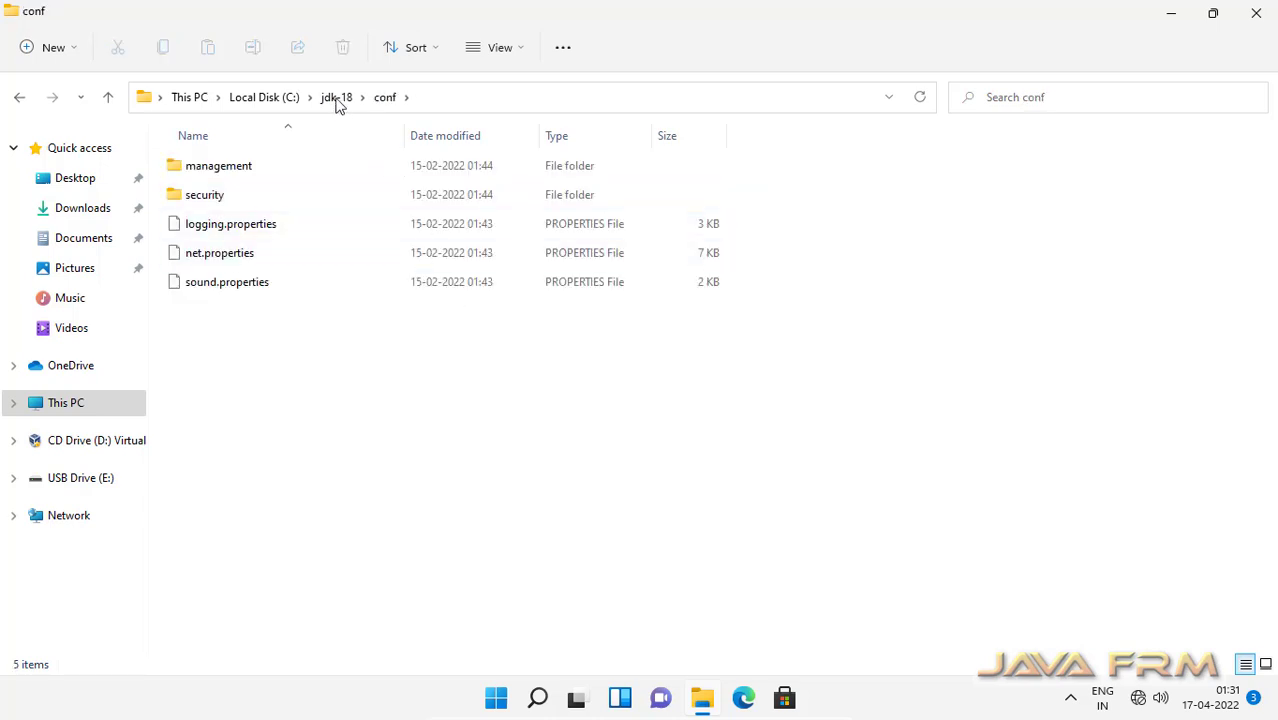
left_click(337, 99)
double_click(190, 226)
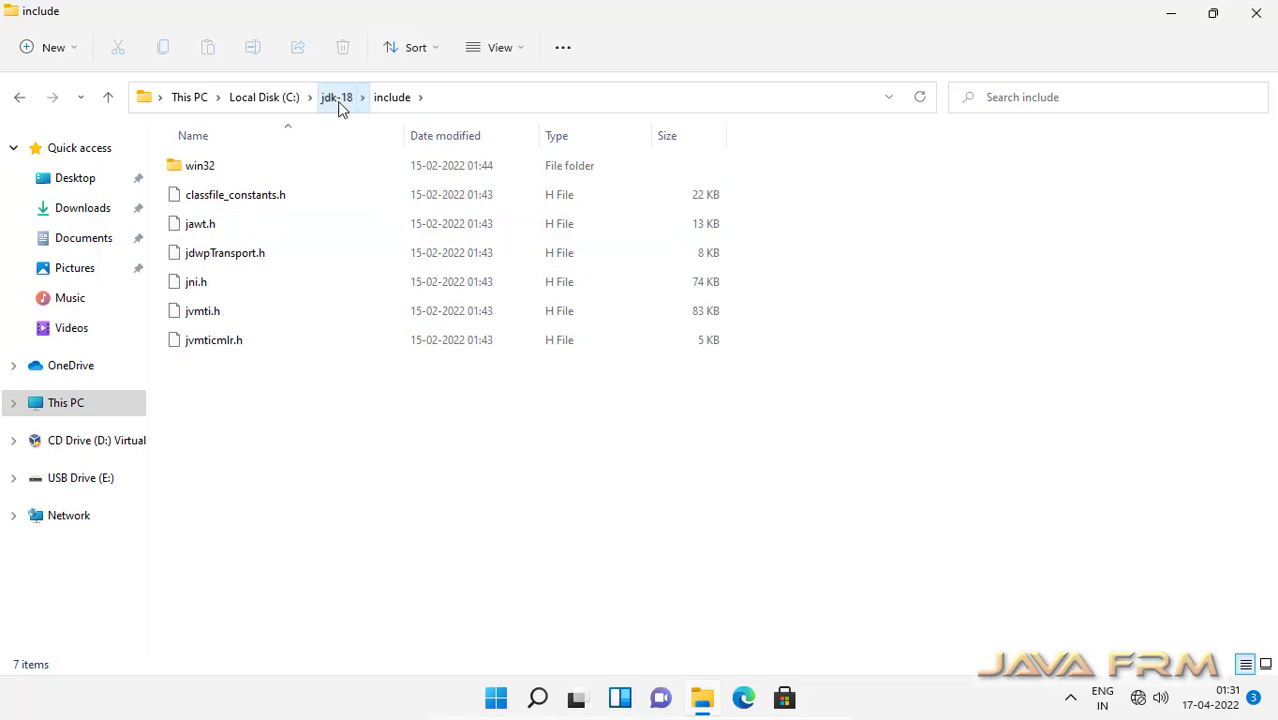
left_click(338, 99)
left_click(205, 257)
double_click(205, 257)
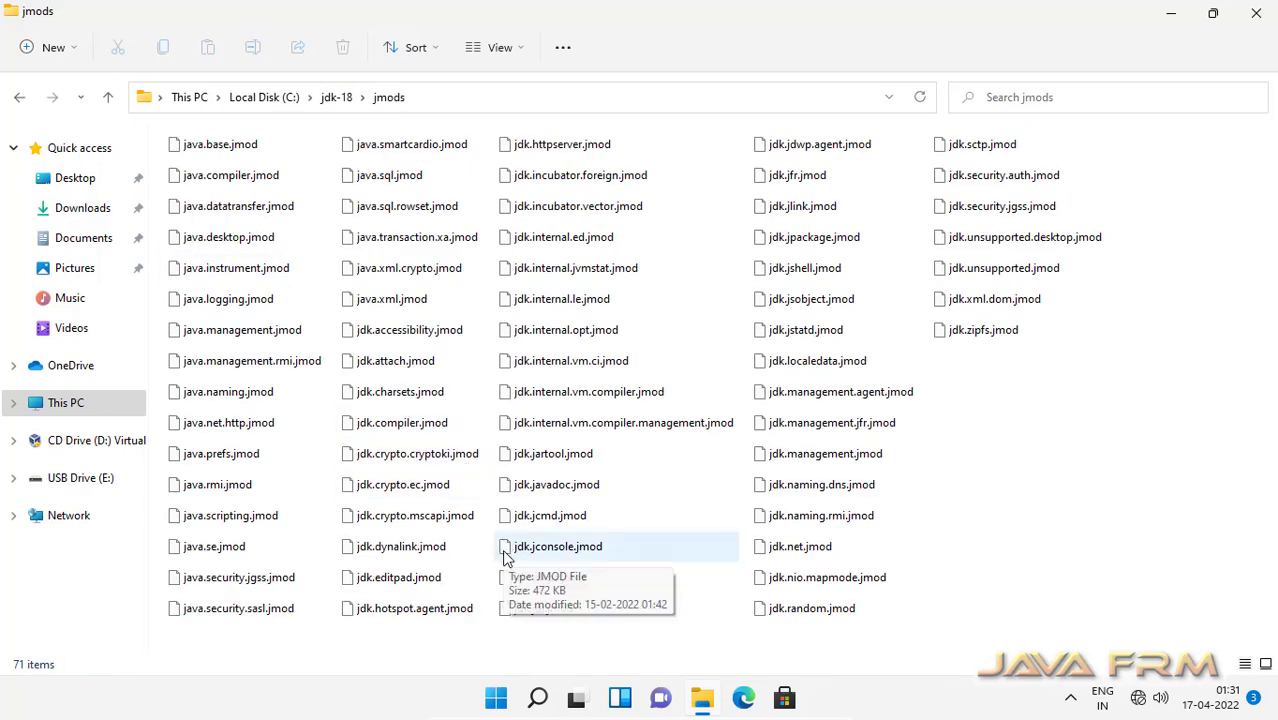
Look inside the legal and lib subfolders, then reopen bin
left_click(338, 97)
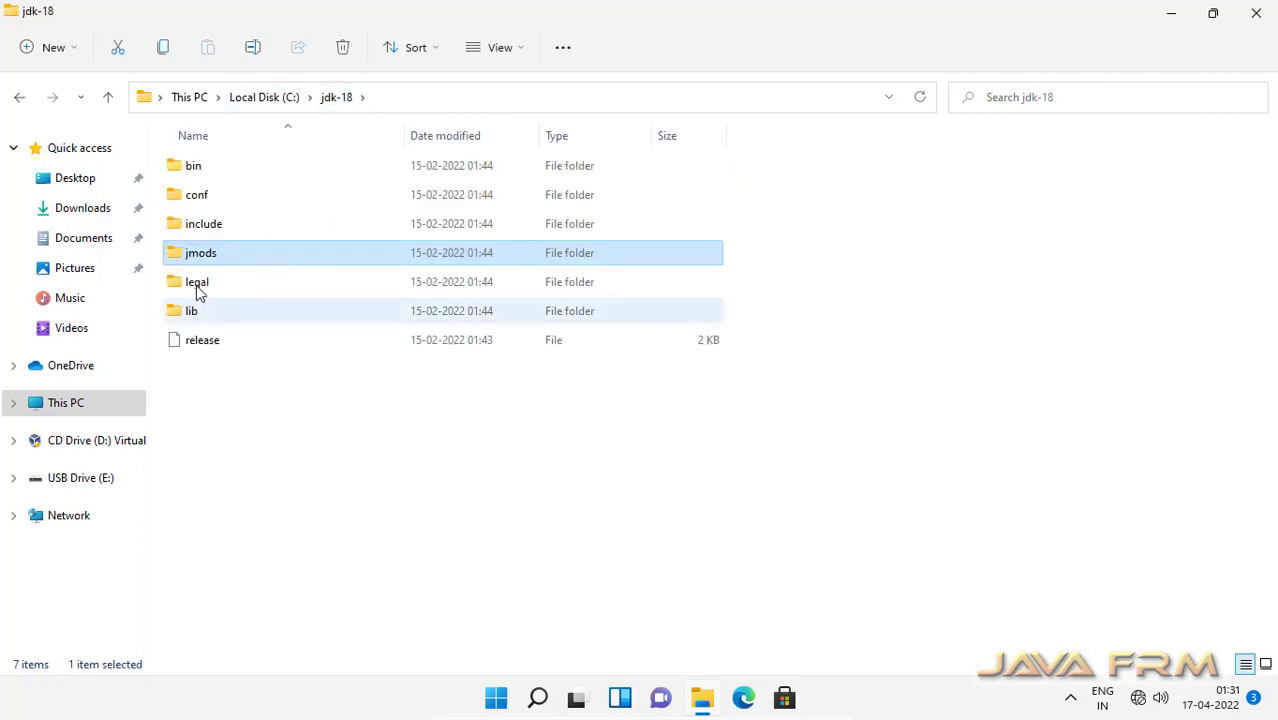
left_click(197, 283)
double_click(197, 283)
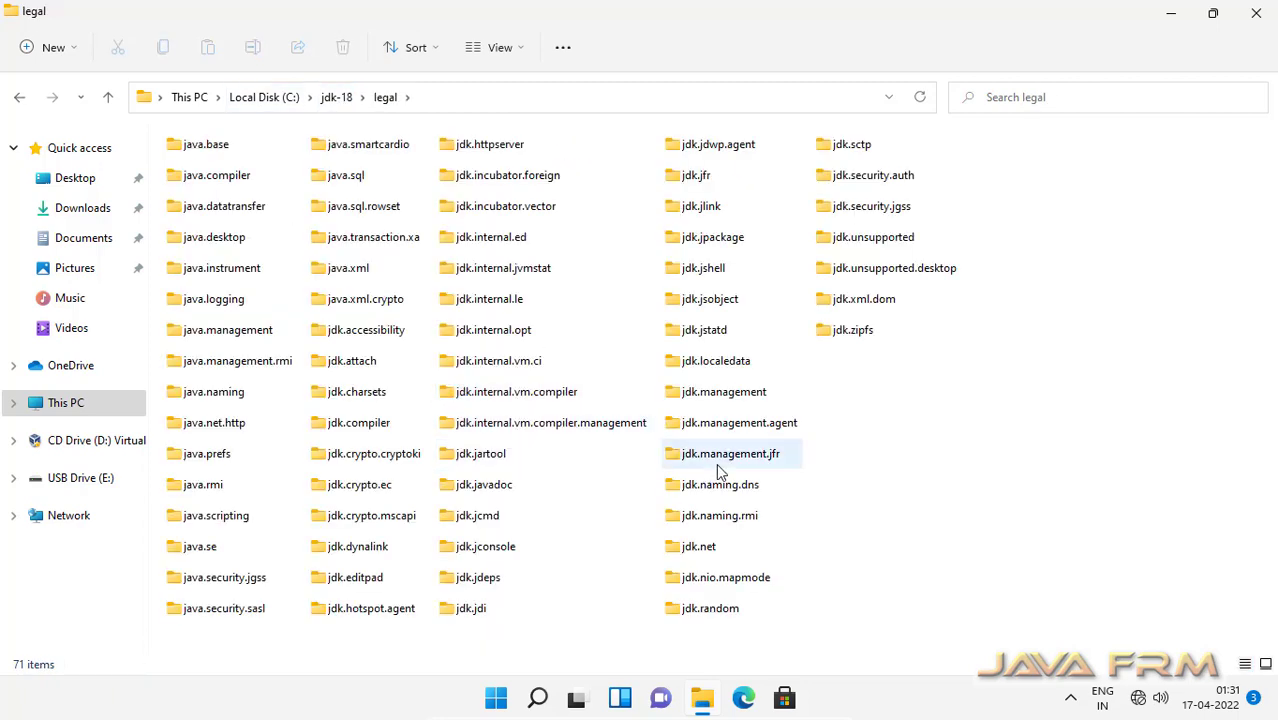
left_click(336, 97)
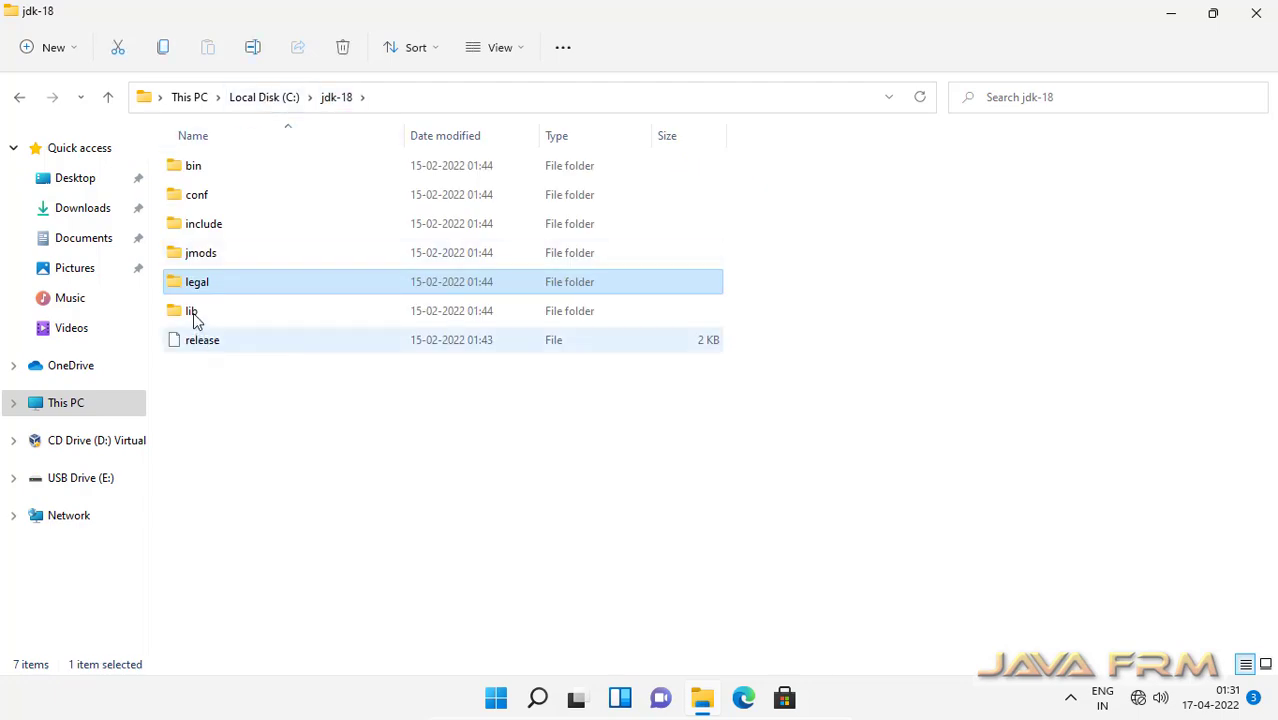
double_click(193, 312)
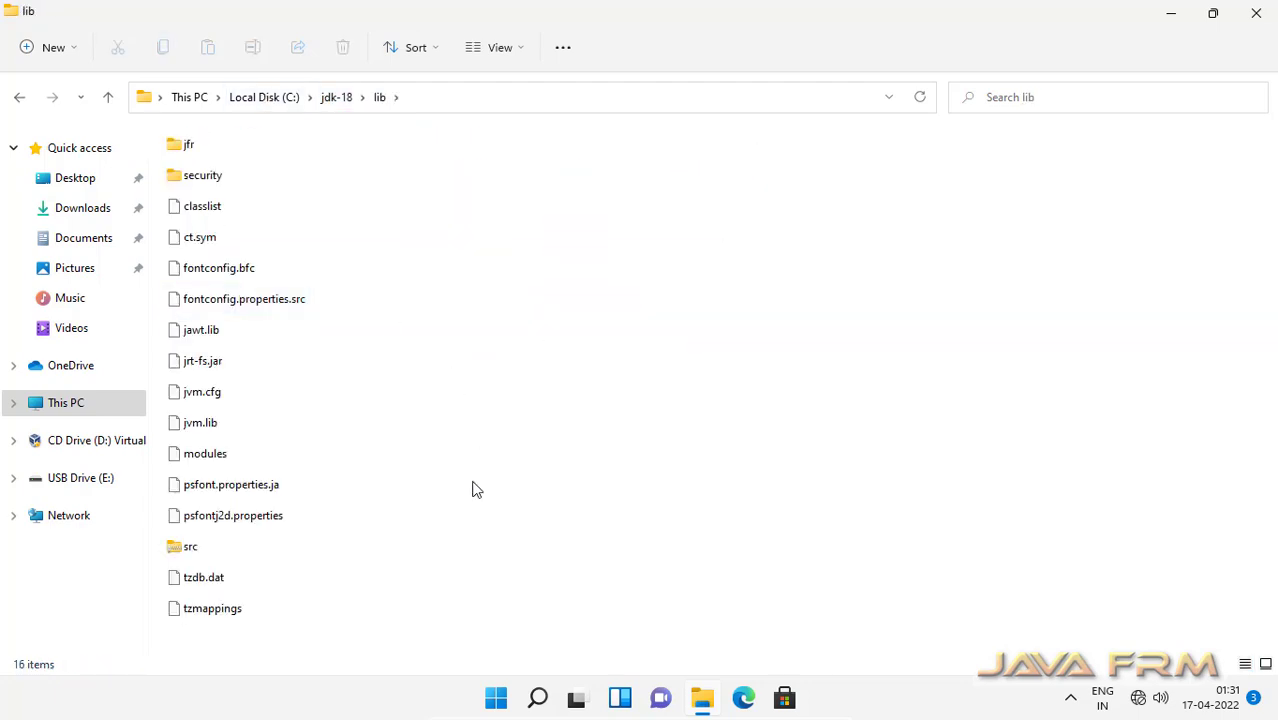
left_click(334, 100)
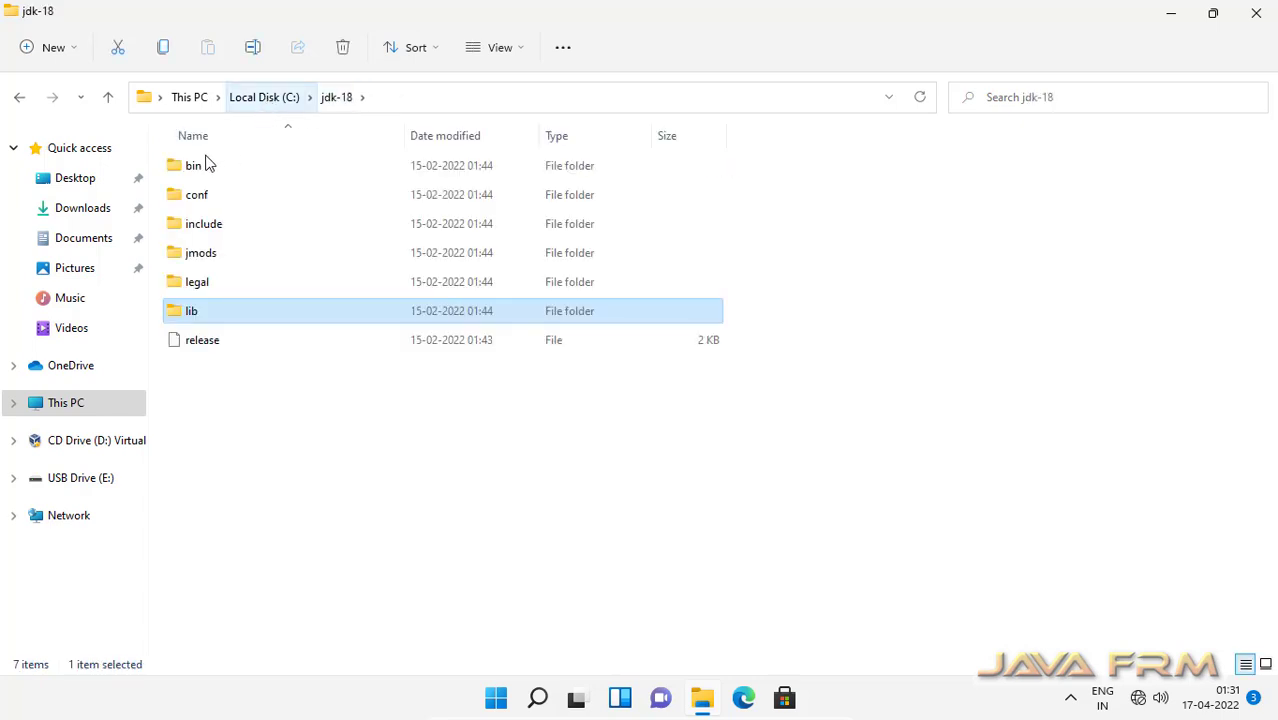
double_click(193, 166)
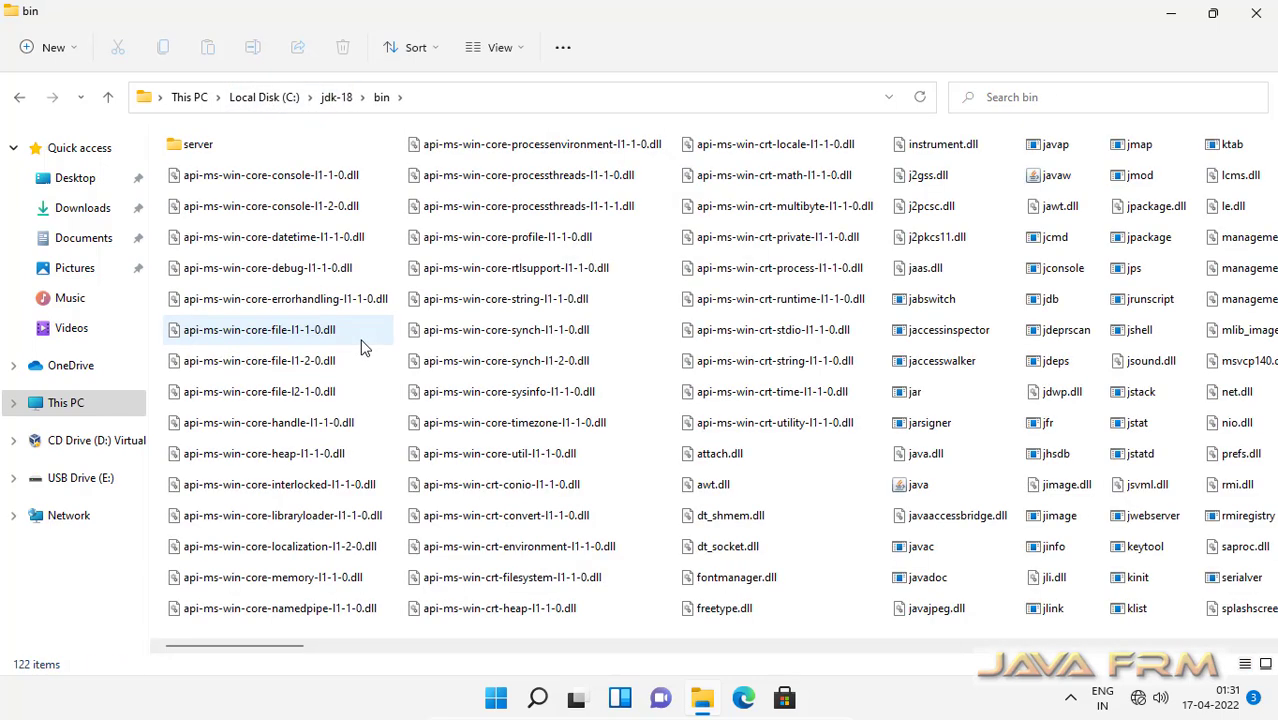
Show the C:\jdk-18 path in the address bar, then open This PC's Properties
left_click(338, 98)
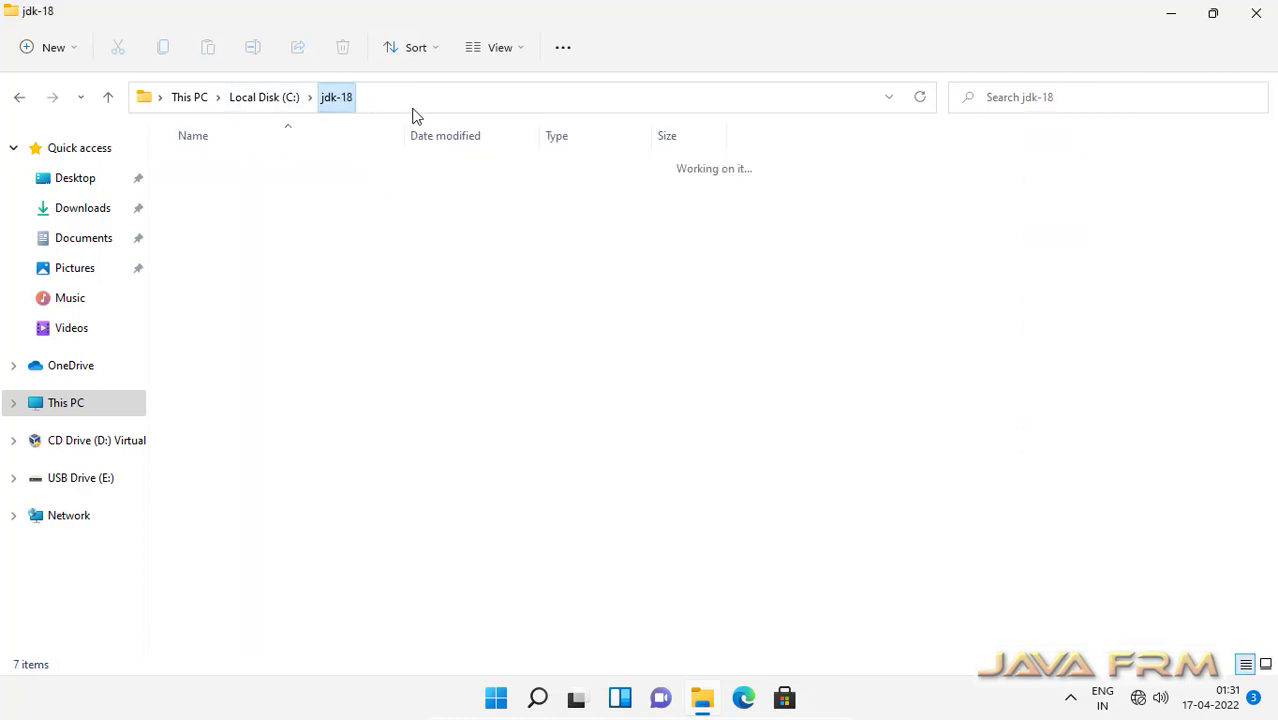
left_click(413, 103)
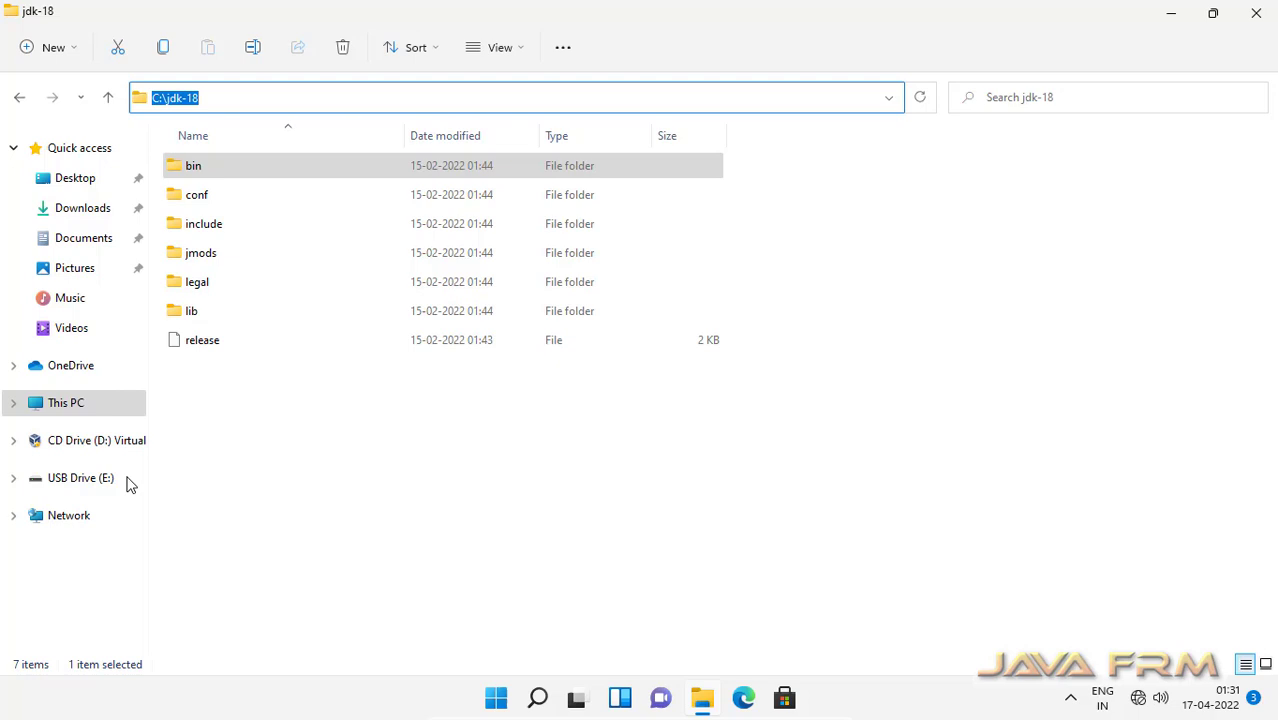
left_click(66, 404)
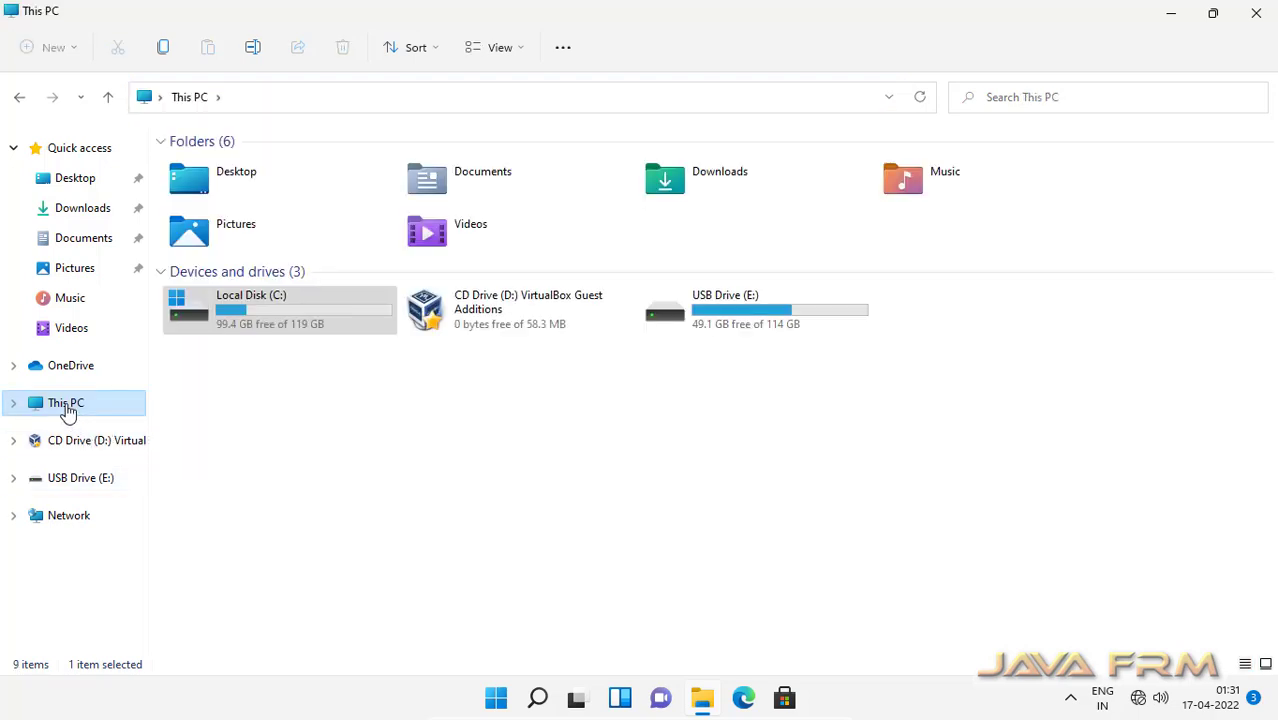
right_click(66, 410)
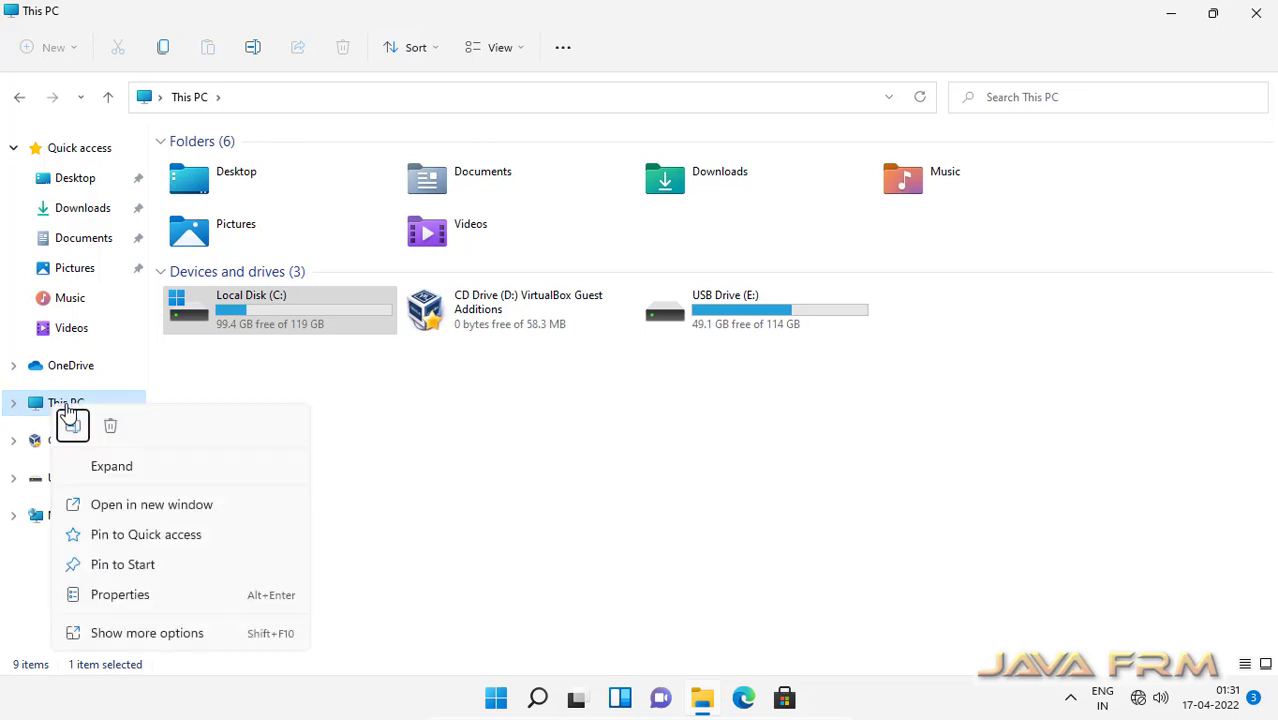
left_click(130, 602)
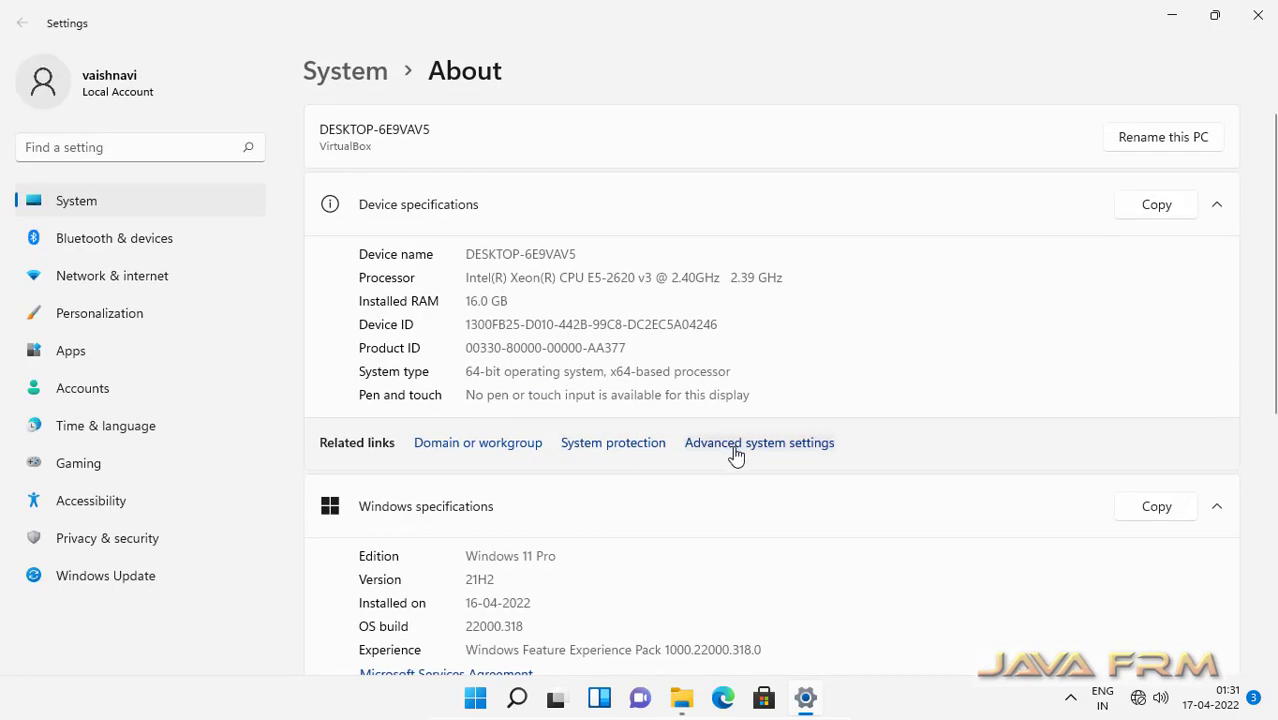
Open the Environment Variables window from Advanced system settings
left_click(736, 452)
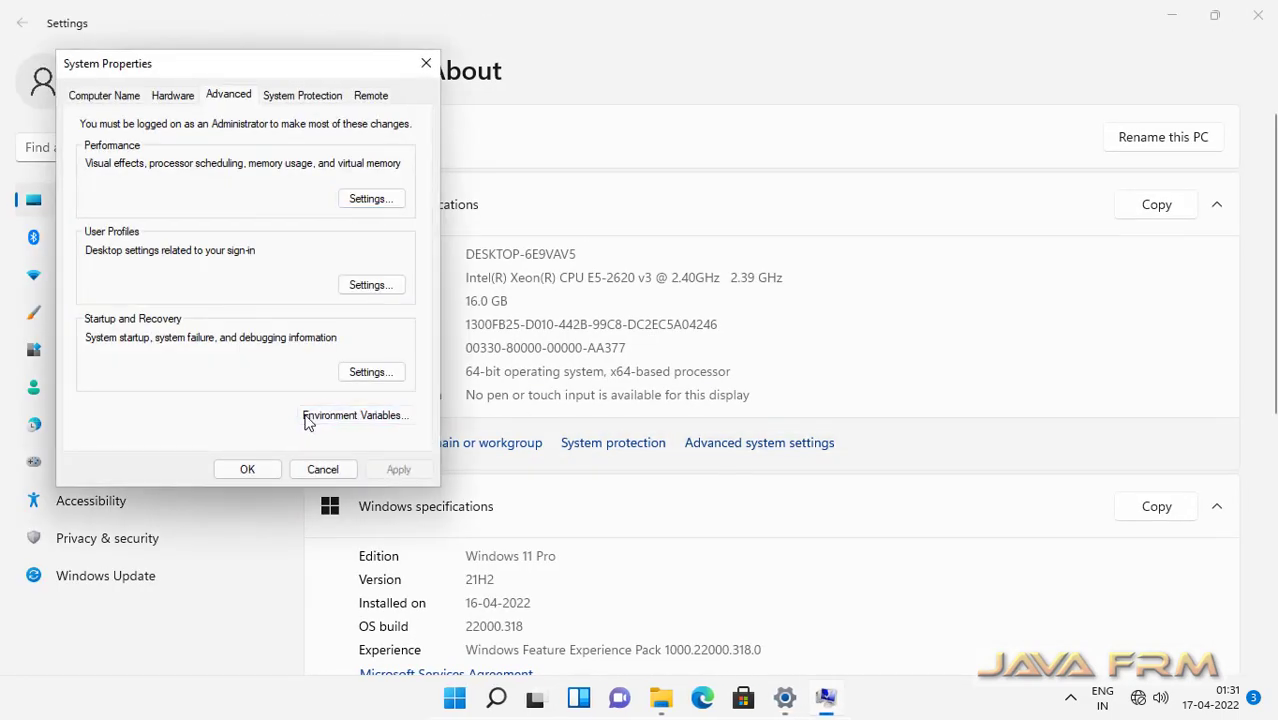
left_click(308, 420)
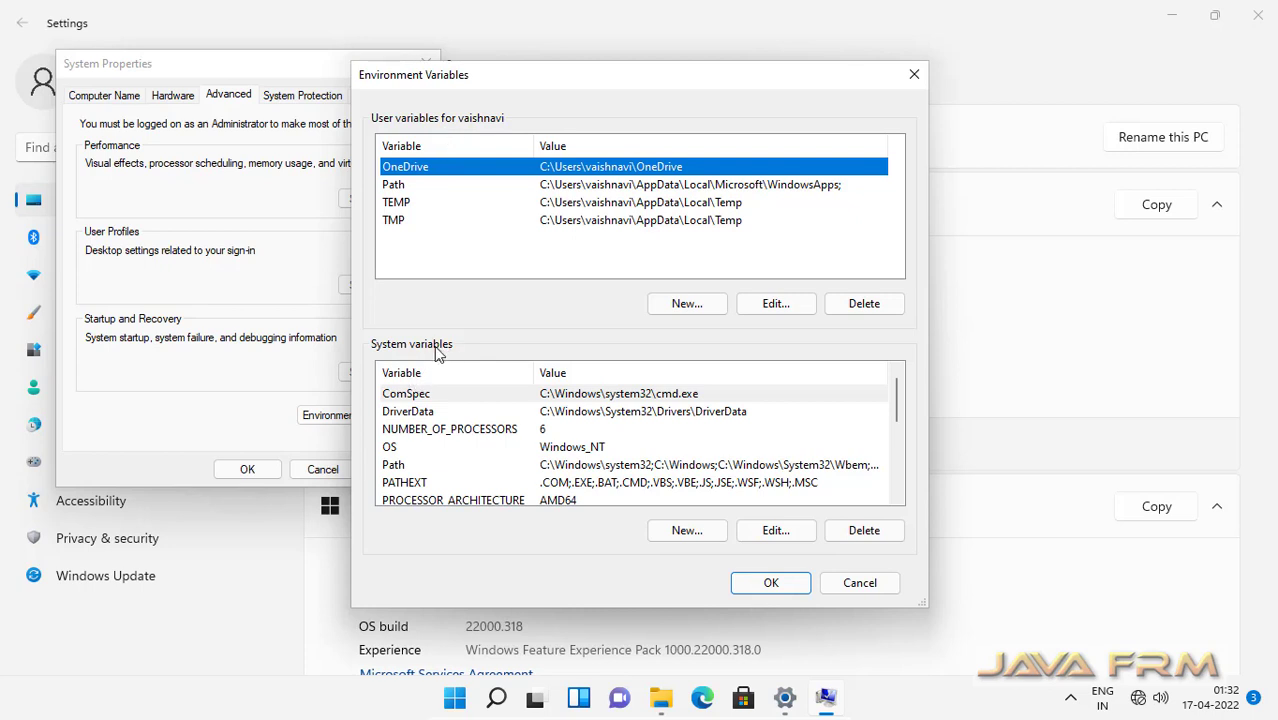
Create a new system variable named JAVA_HOME with value C:\jdk-18
left_click(673, 531)
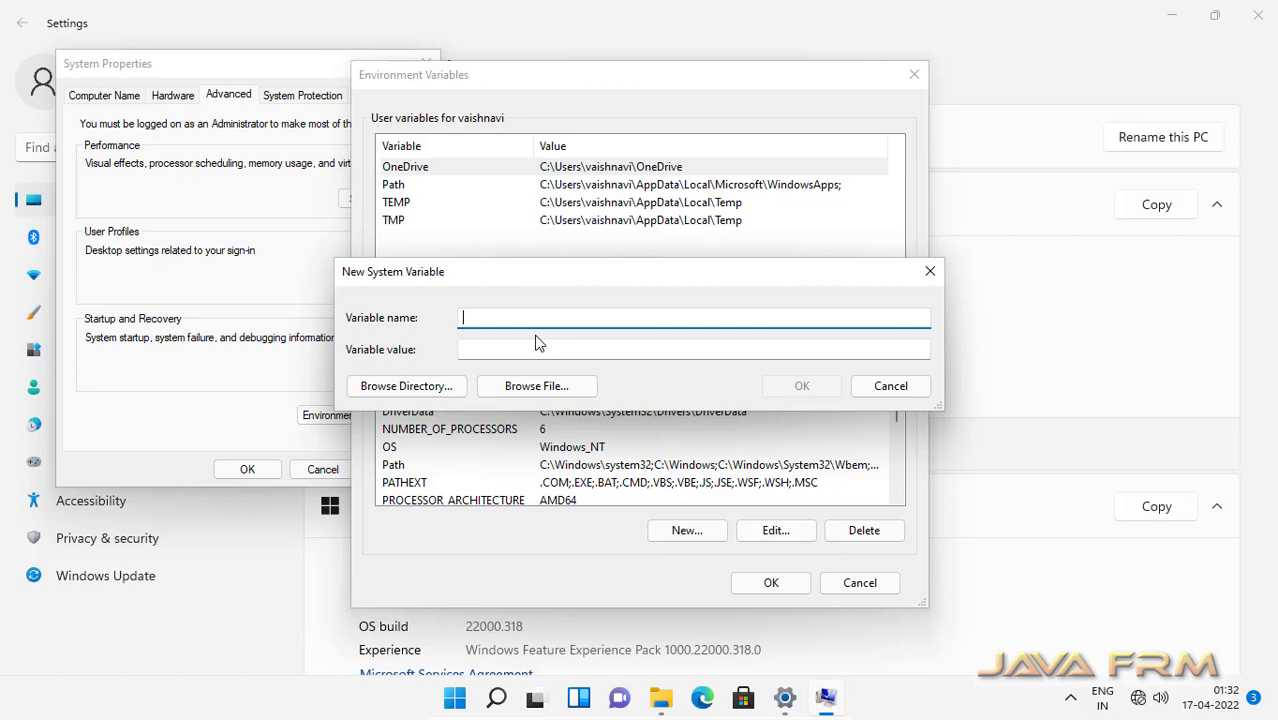
type("JAVA_H")
type("OME")
left_click(541, 352)
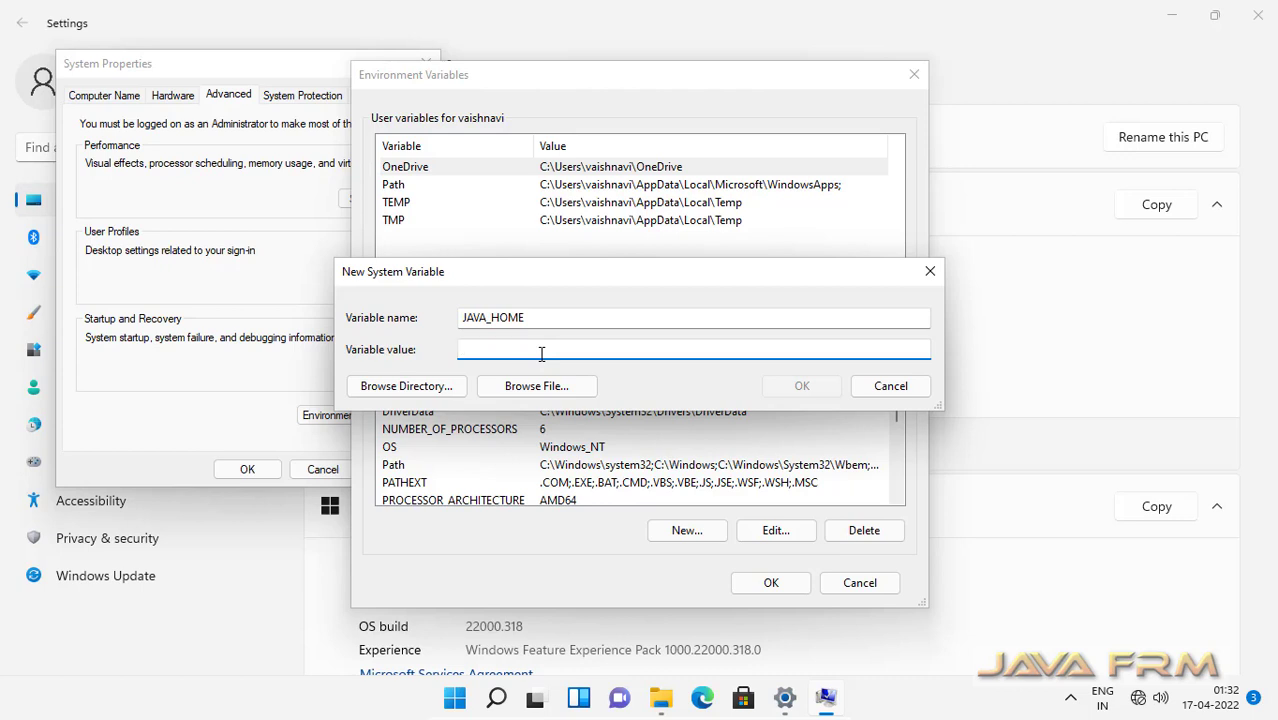
type("C:\\jdk-18")
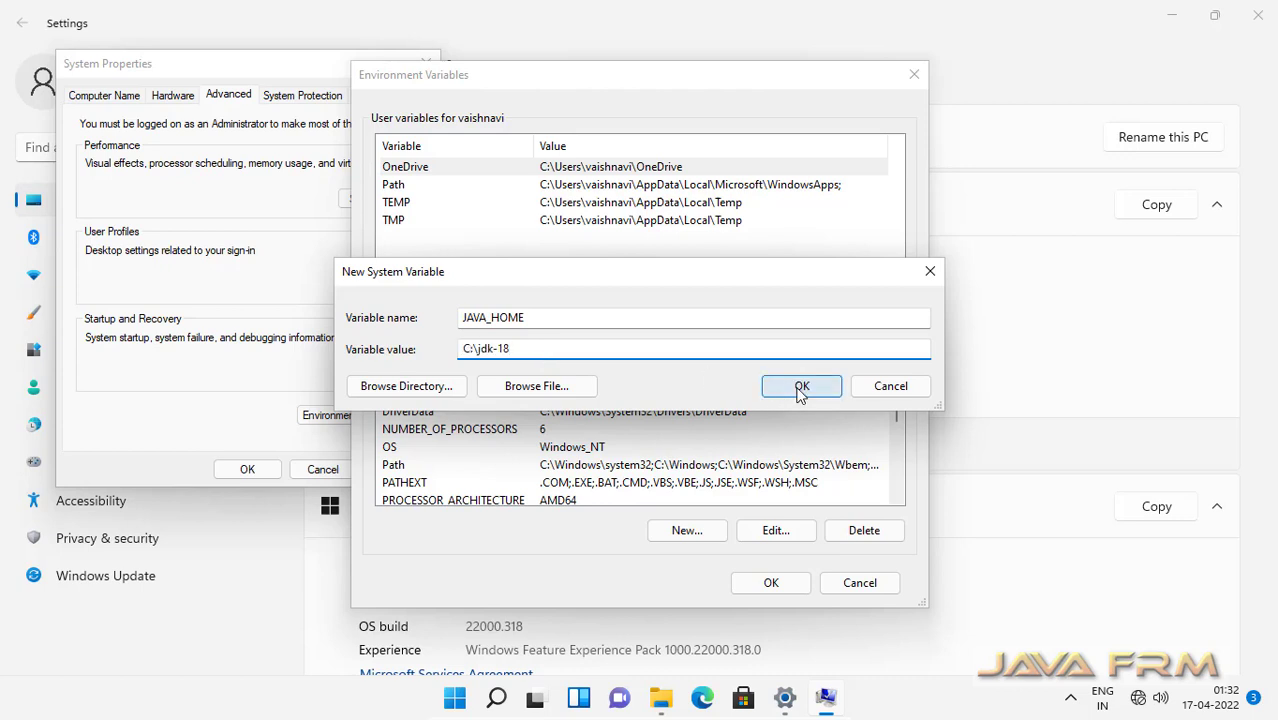
left_click(801, 387)
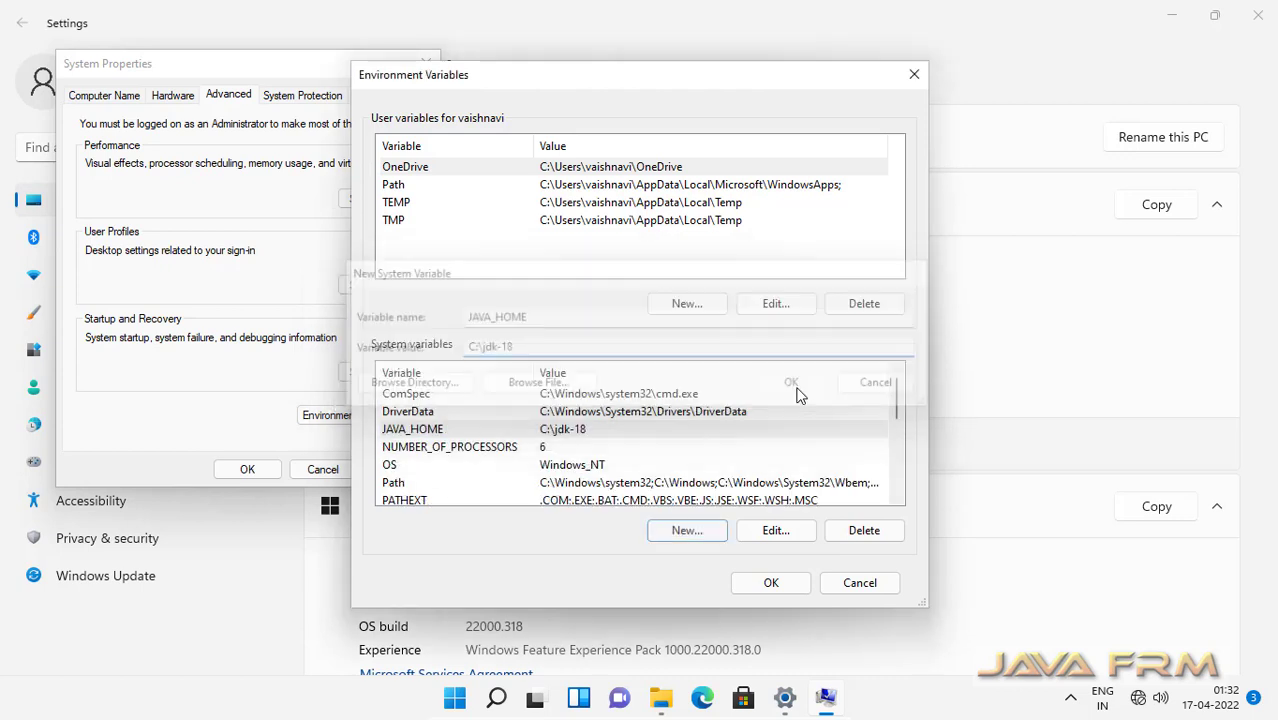
Add a %JAVA_HOME%\bin entry to the system Path variable
left_click(597, 488)
left_click(765, 534)
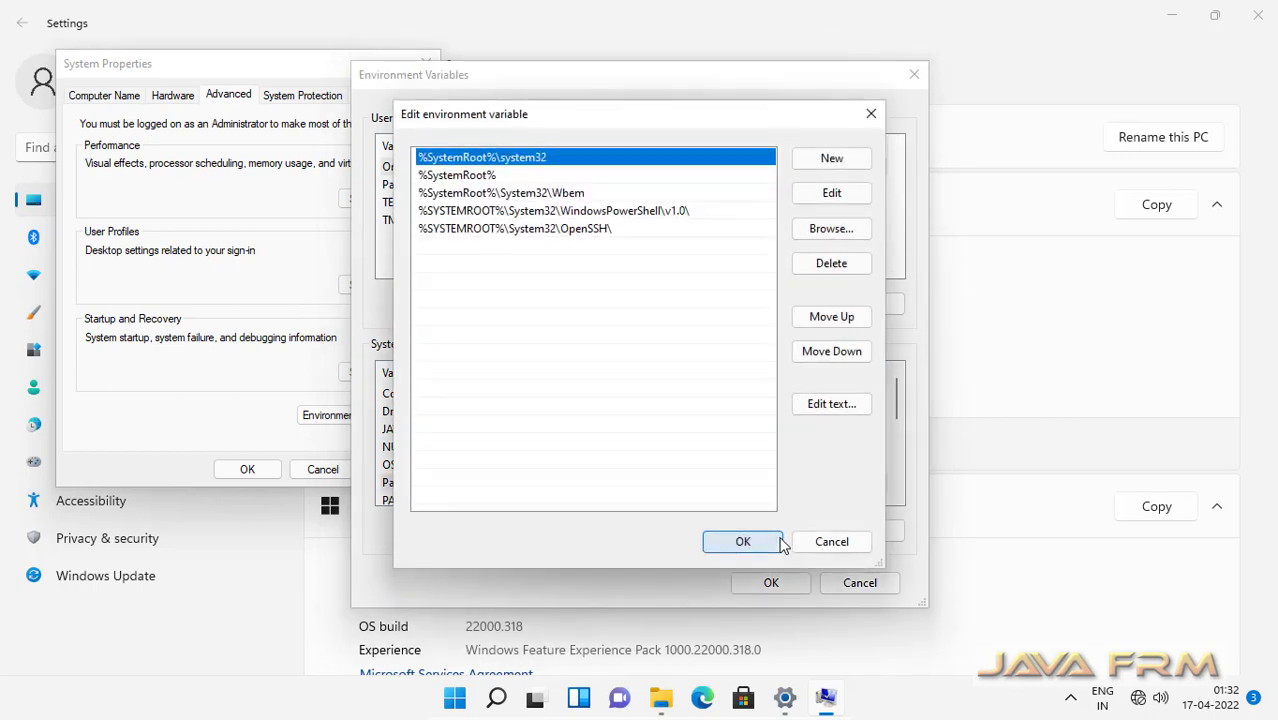
left_click(851, 165)
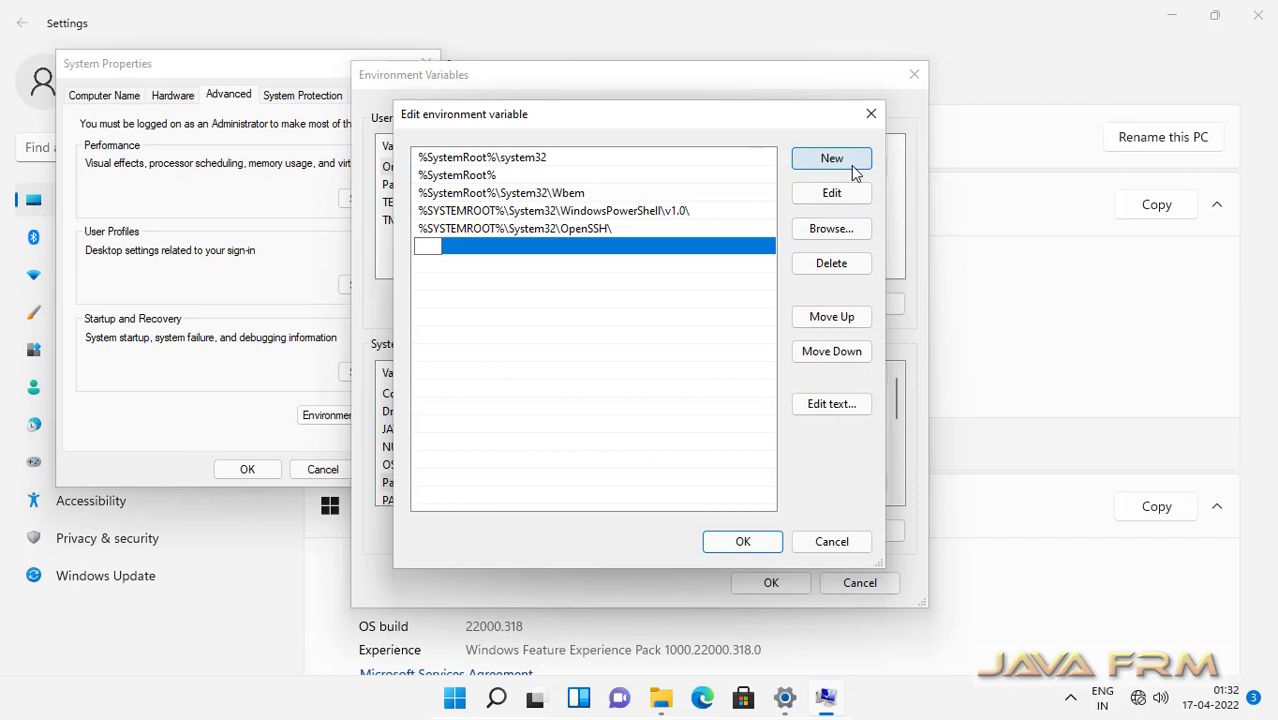
type("%JA")
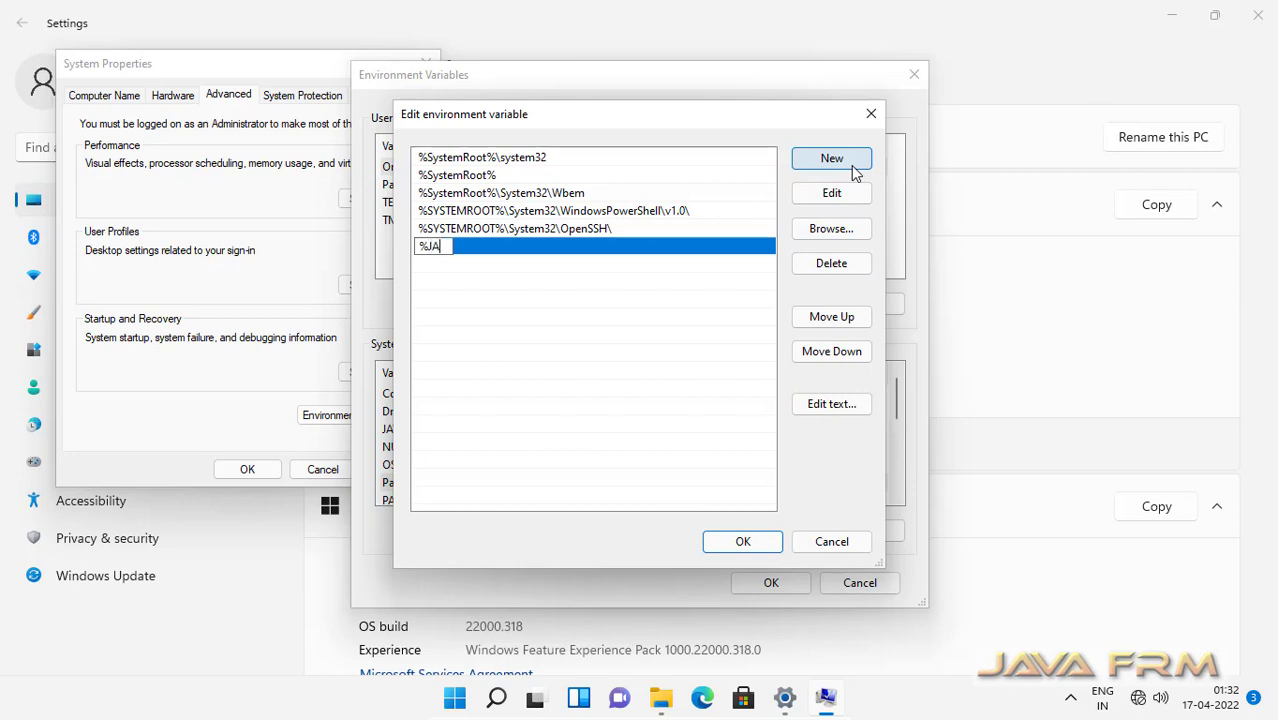
type("VA_HO")
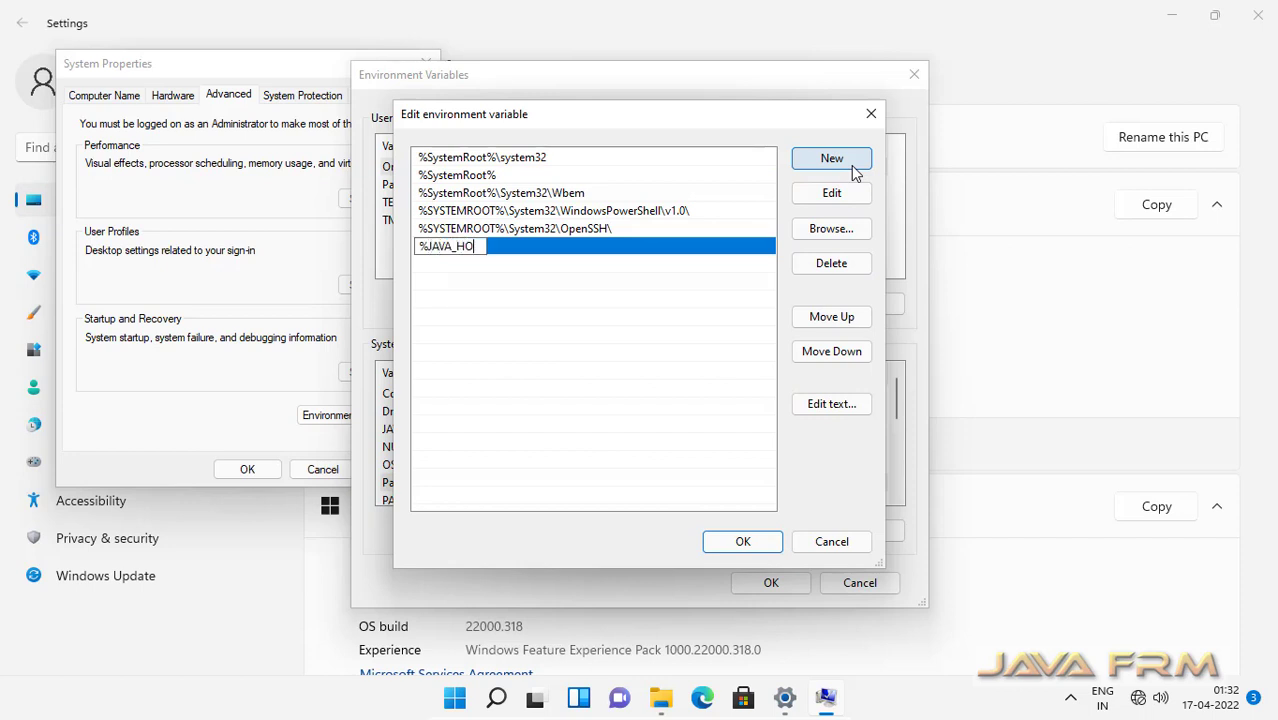
type("ME%")
type("\\bin")
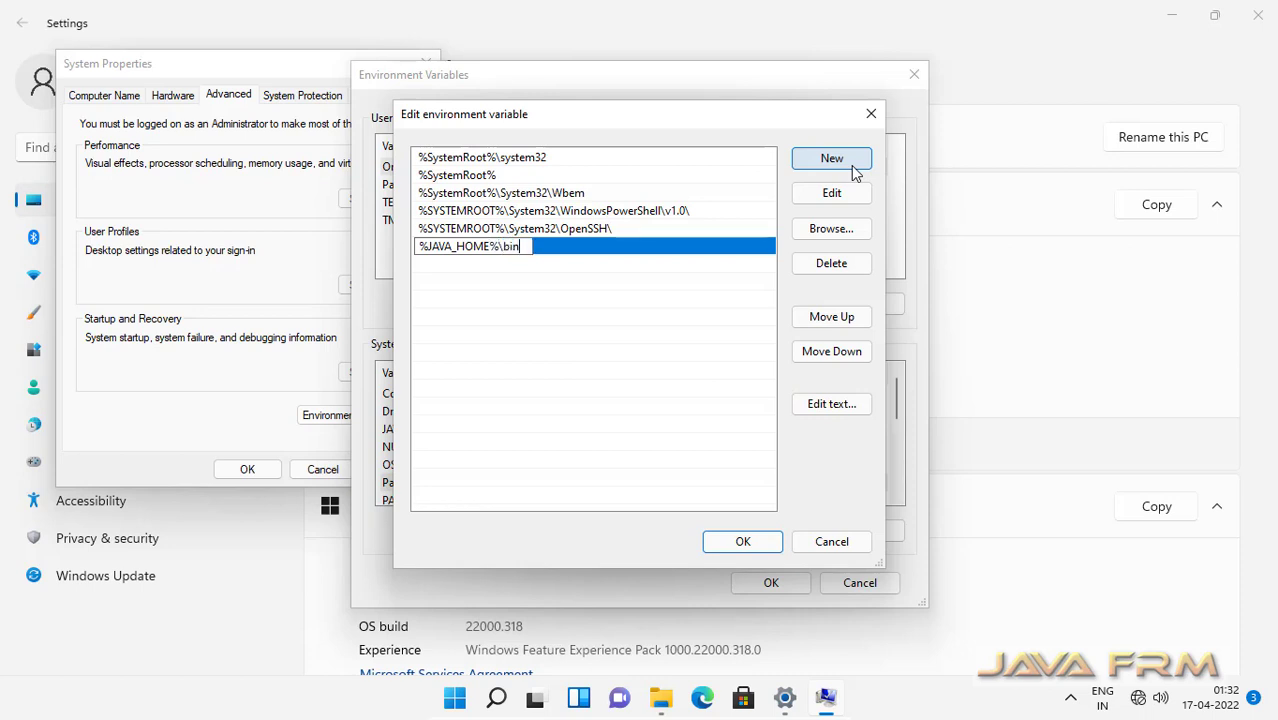
left_click(745, 543)
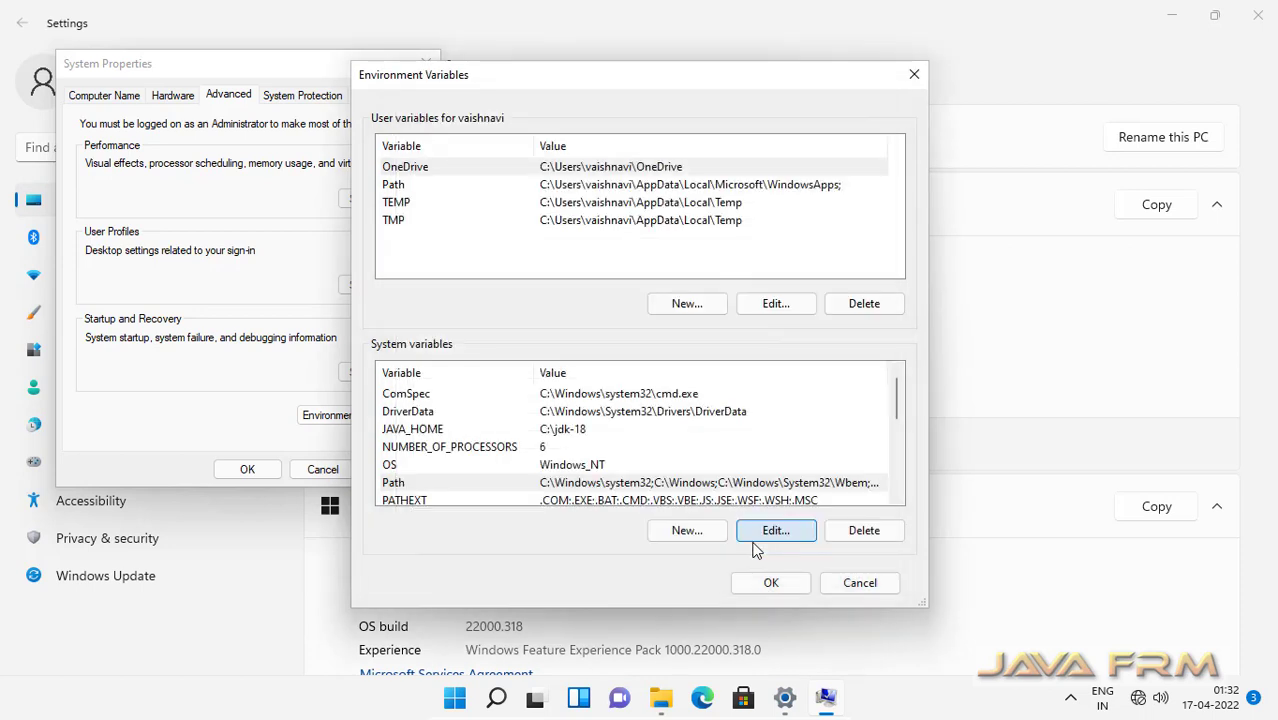
Recheck the Path entries, then confirm Environment Variables and close System Properties
scroll(736, 468, "down", 1)
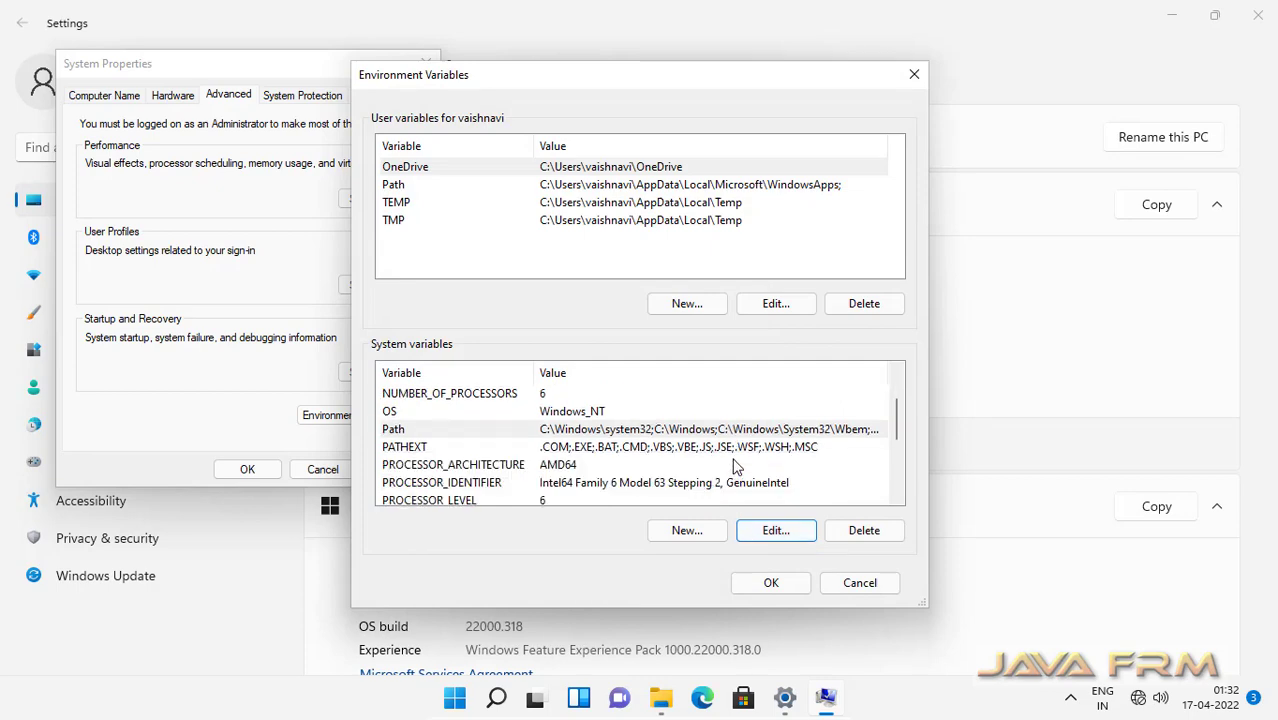
scroll(736, 466, "down", 1)
scroll(737, 440, "up", 1)
left_click(780, 535)
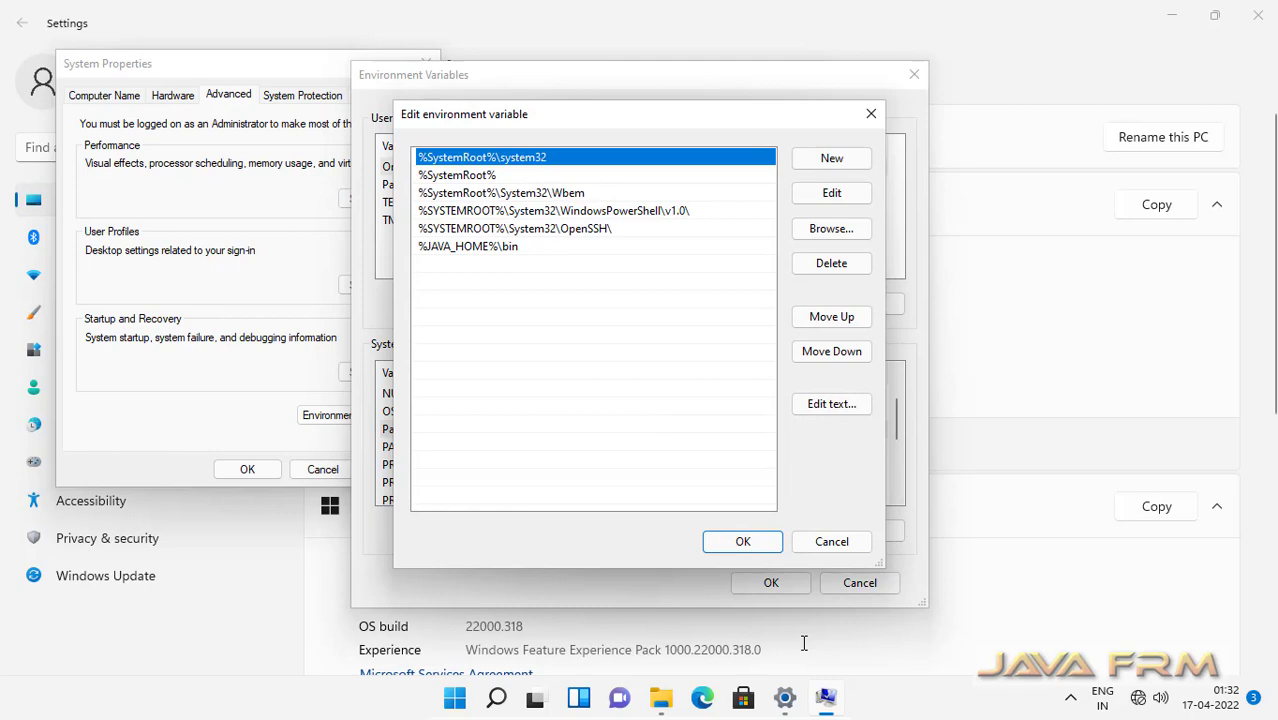
left_click(763, 545)
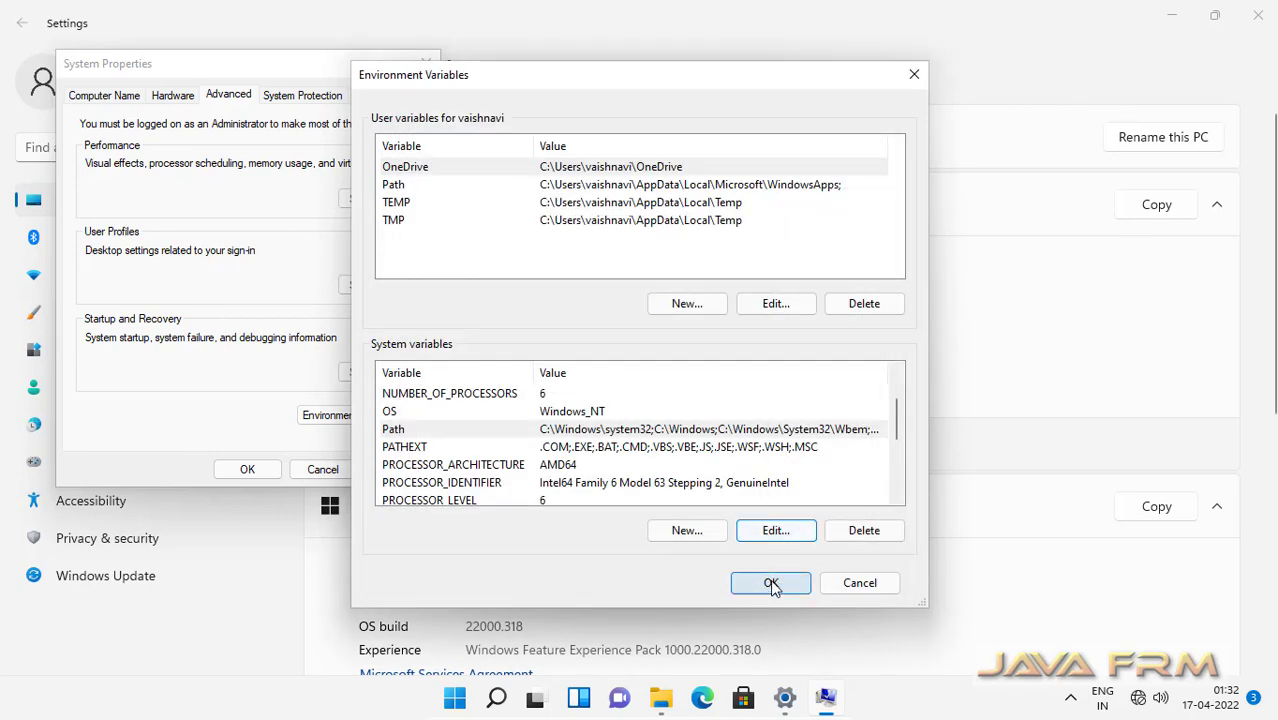
scroll(673, 490, "up", 1)
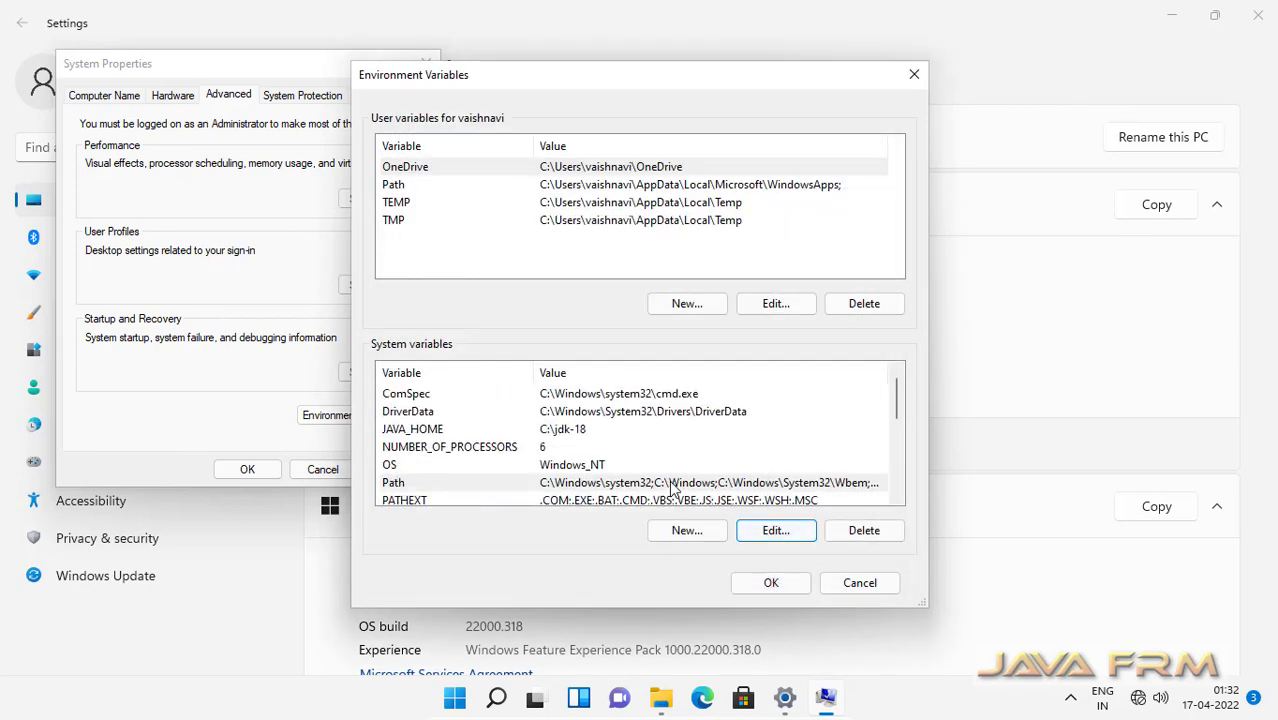
left_click(771, 585)
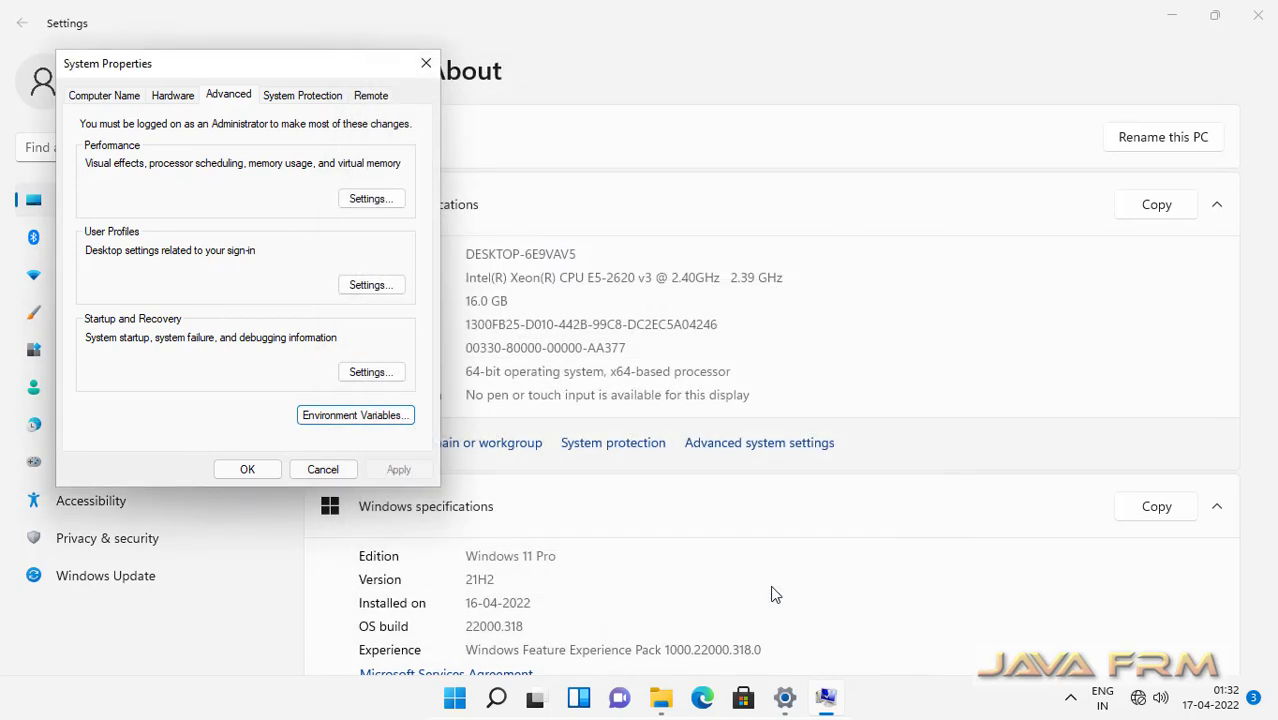
left_click(262, 476)
Close Settings and launch Command Prompt from the Start menu search
left_click(1259, 18)
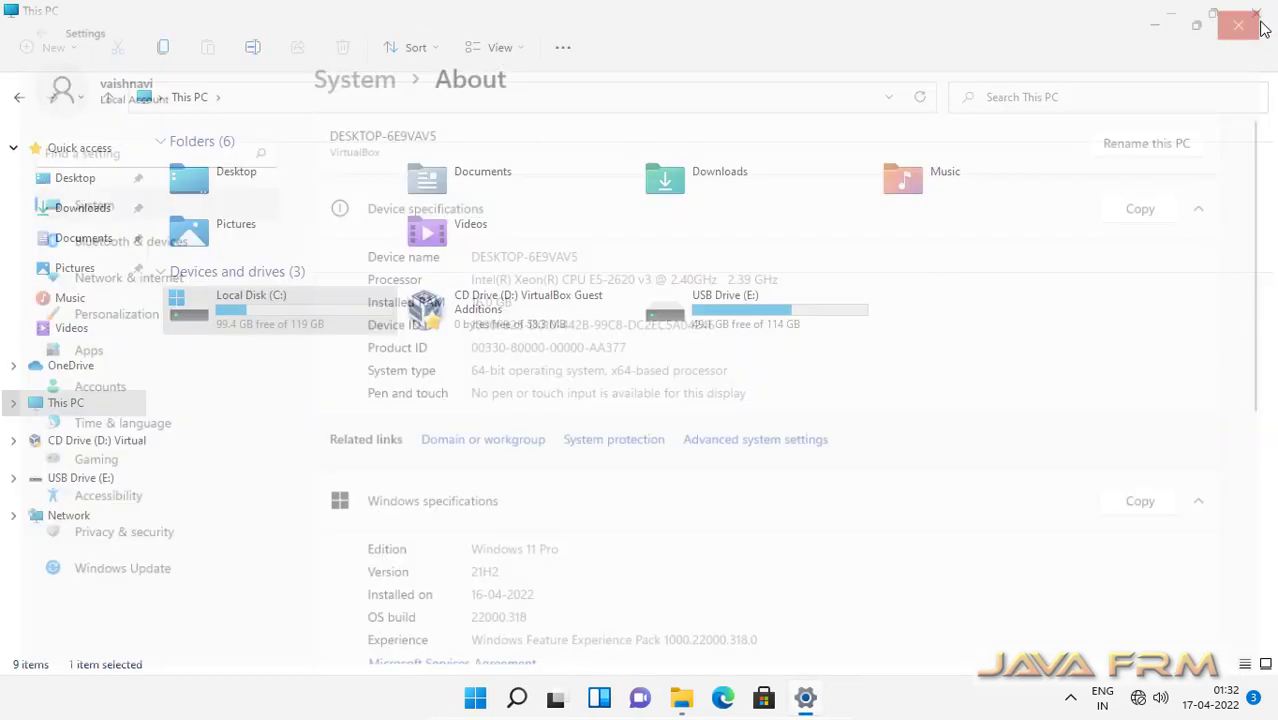
left_click(496, 700)
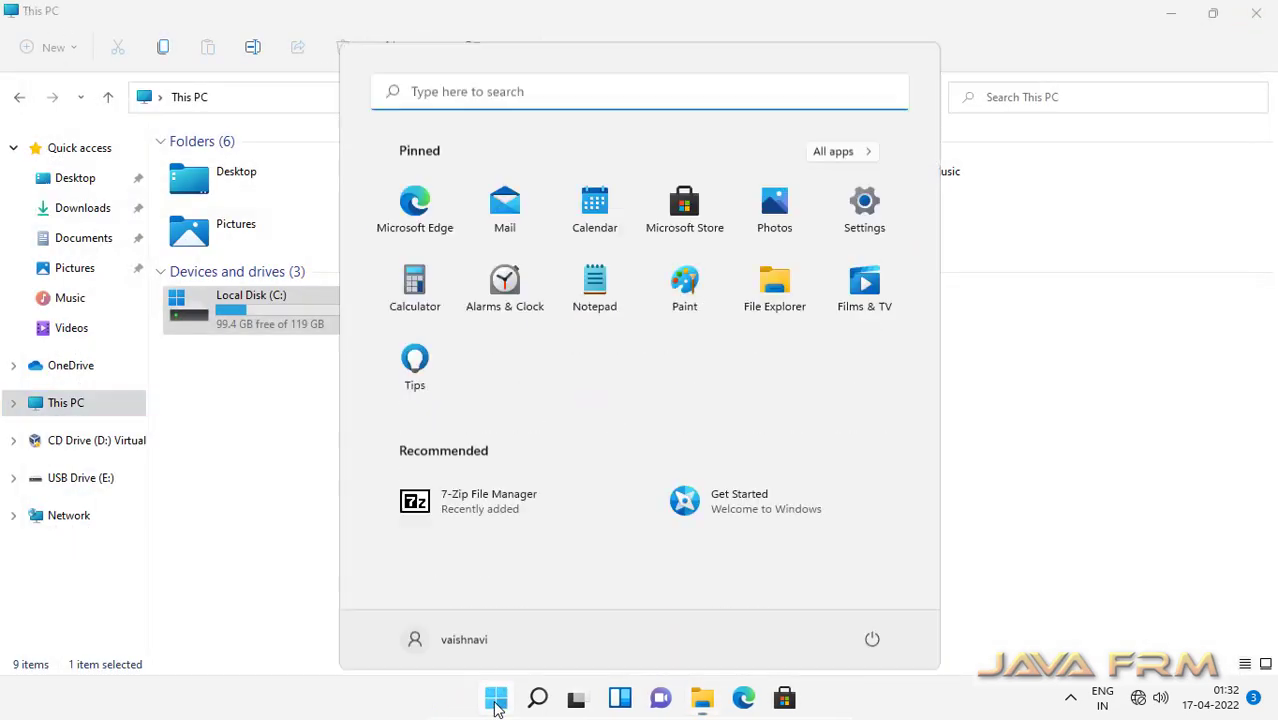
left_click(449, 97)
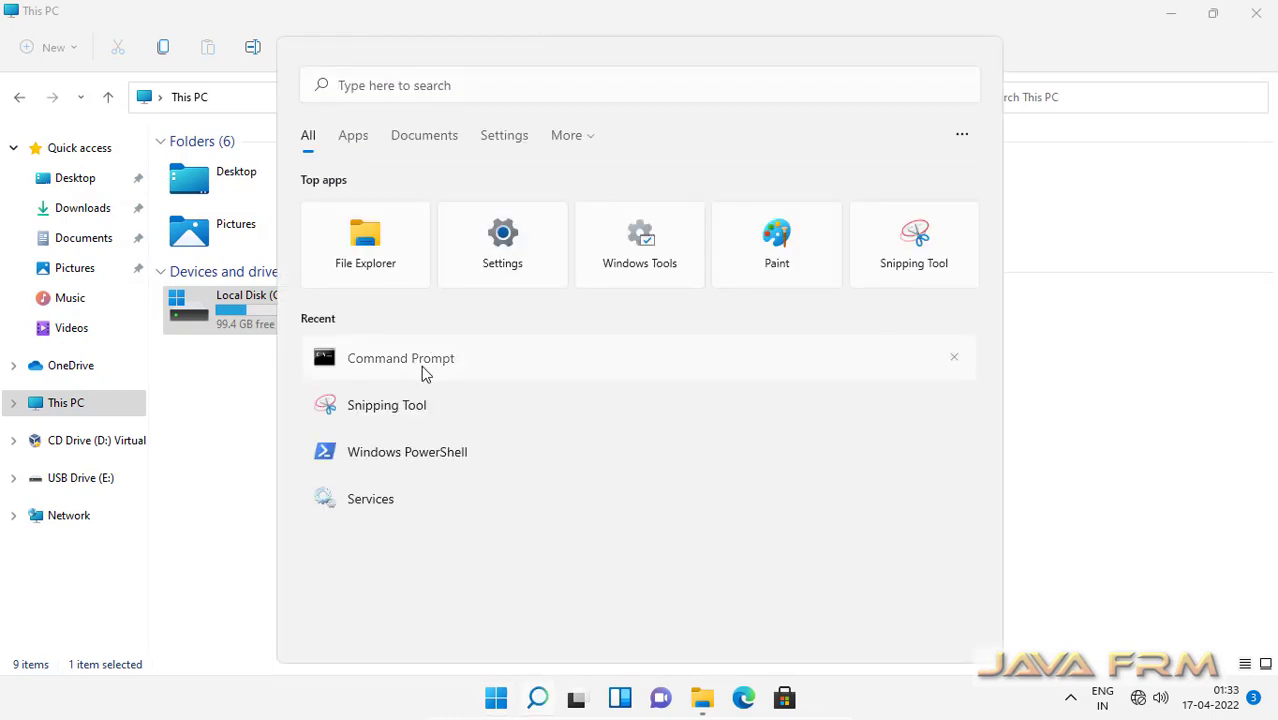
left_click(423, 366)
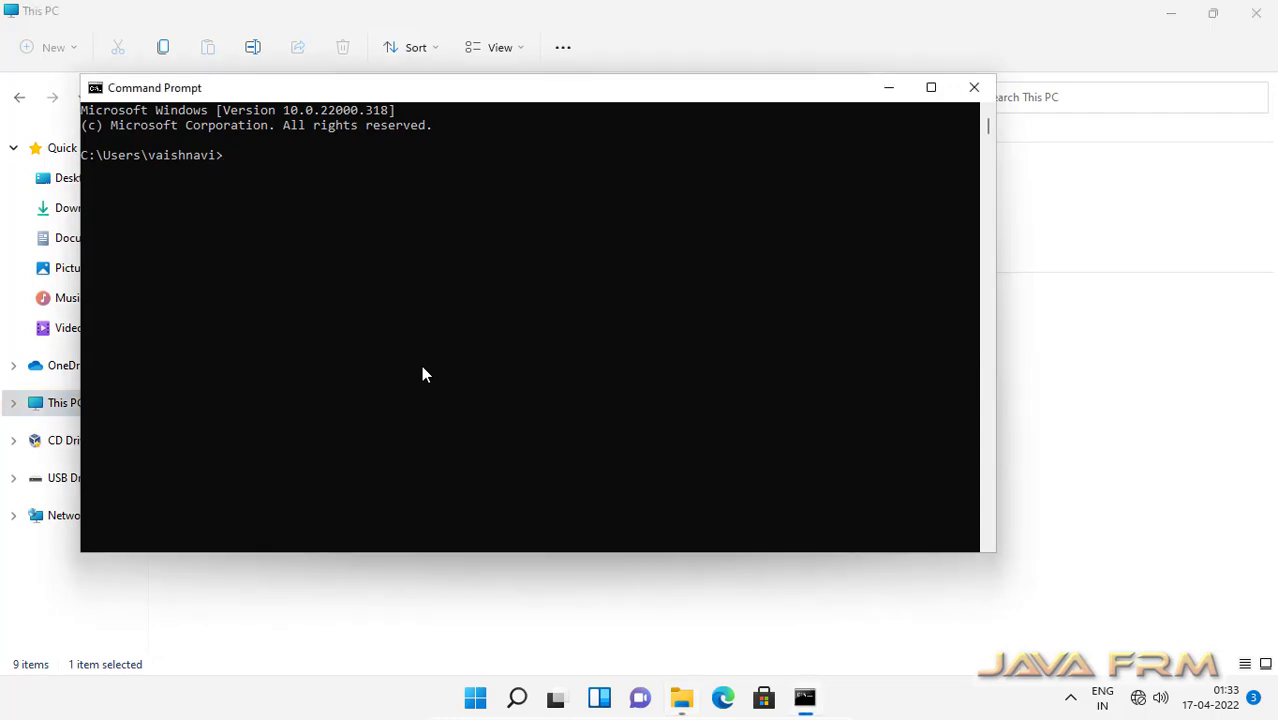
Check java -version and javac -version, then start and exit JShell
type("java -ver")
type("sion")
key("Return")
type("javac")
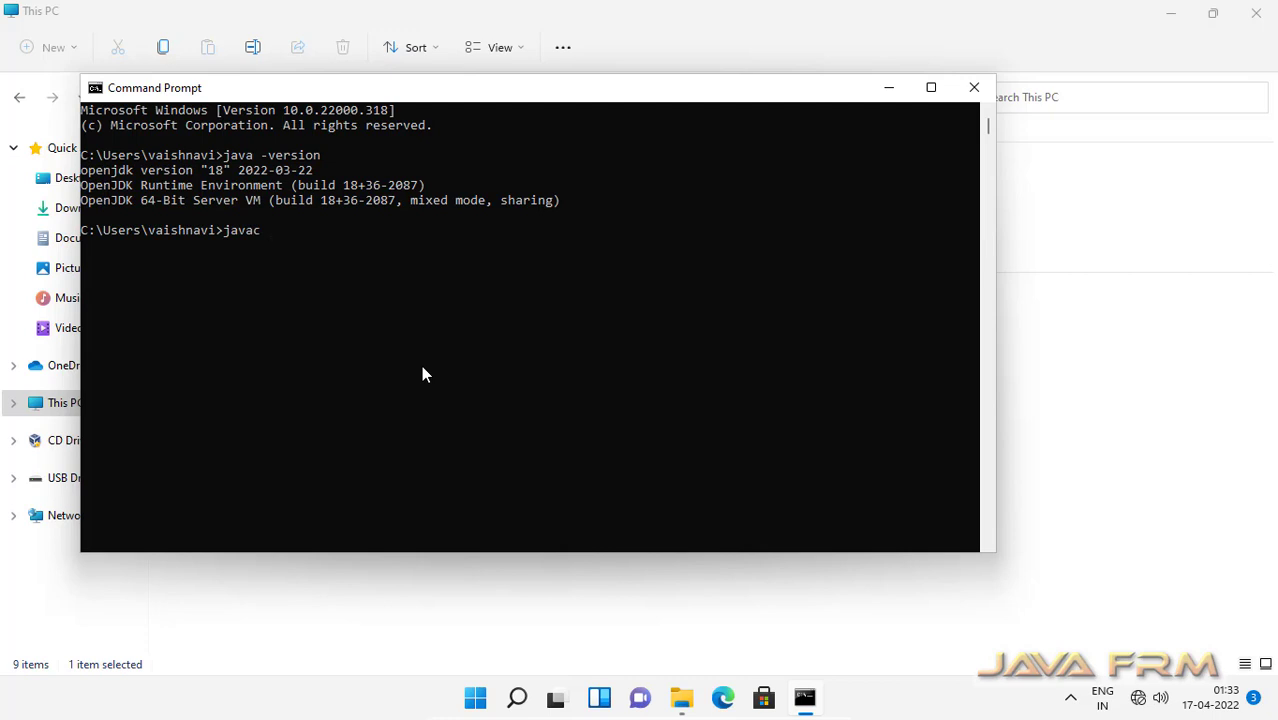
type("-")
type("version")
key("Return")
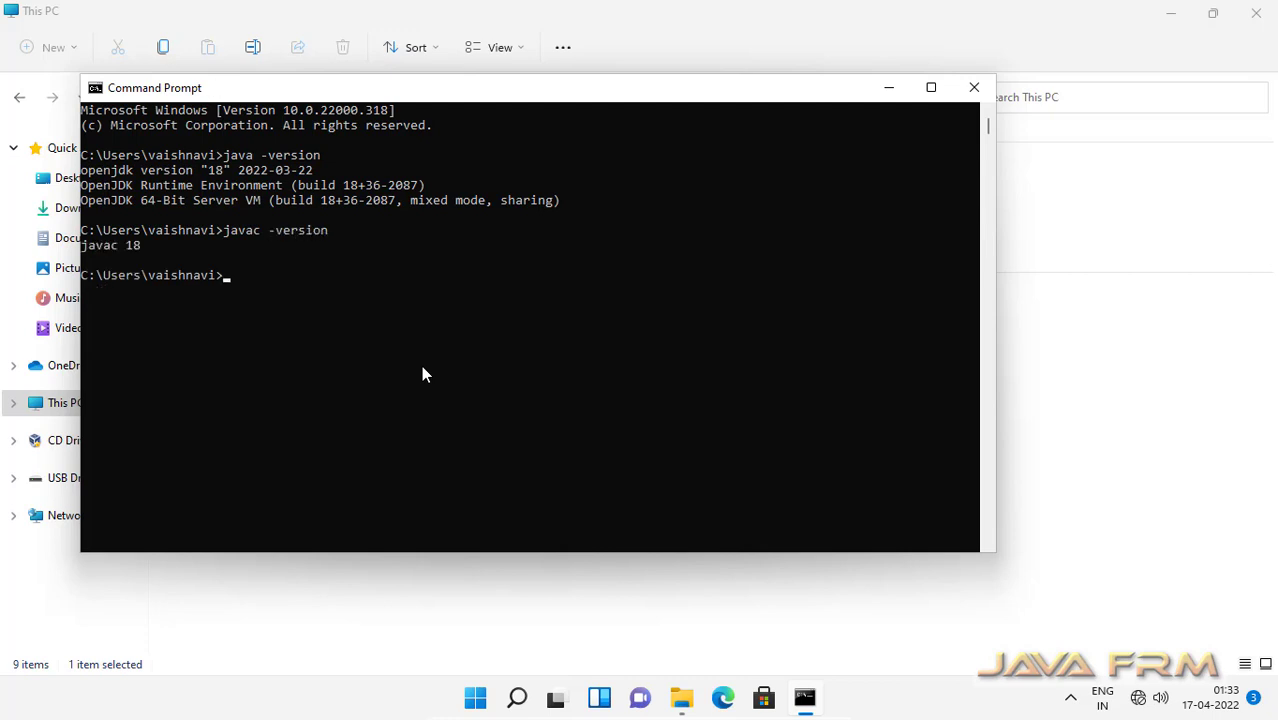
type("jshell")
key("Return")
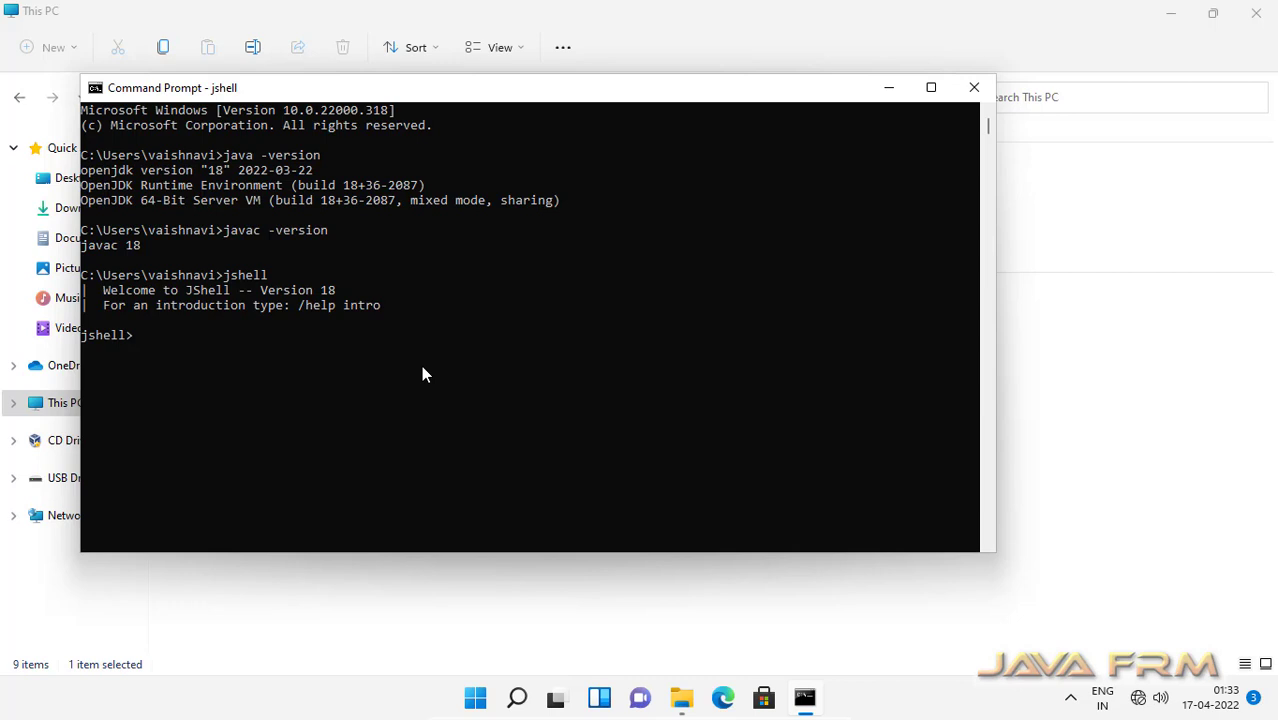
key("ctrl+d")
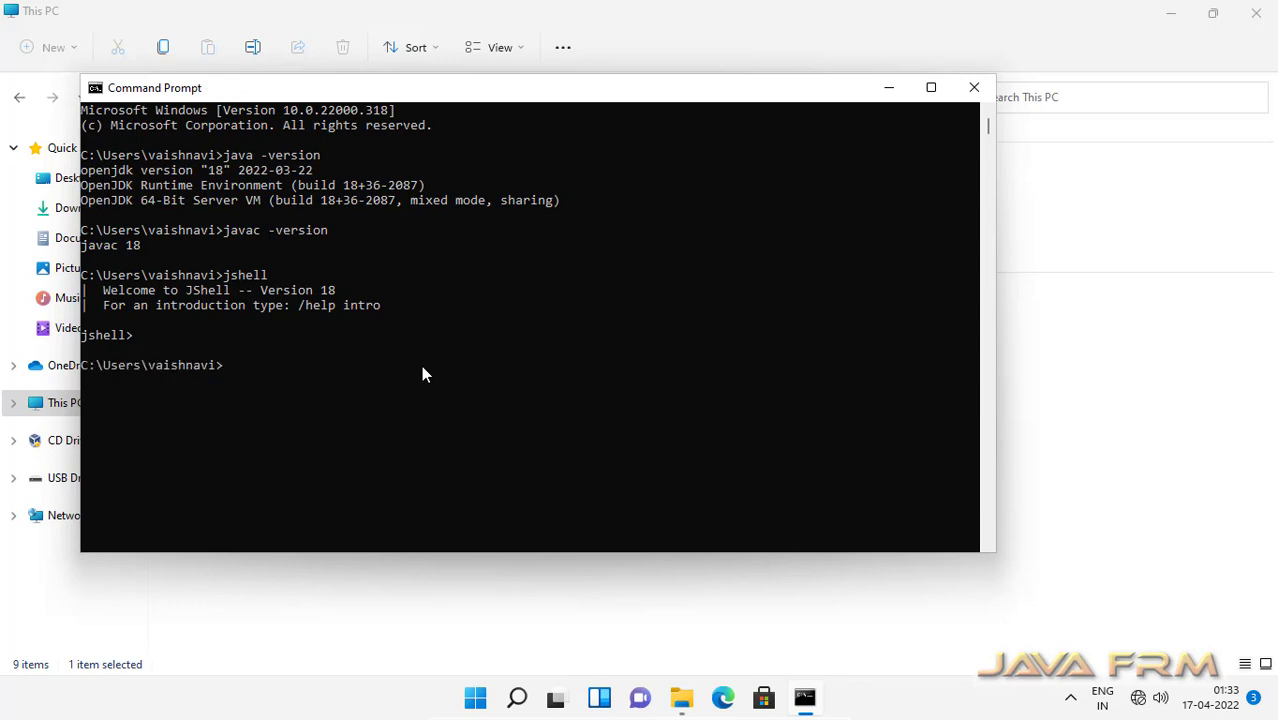
Run java and javac to show their usage, then close Command Prompt and File Explorer
type("java")
key("Return")
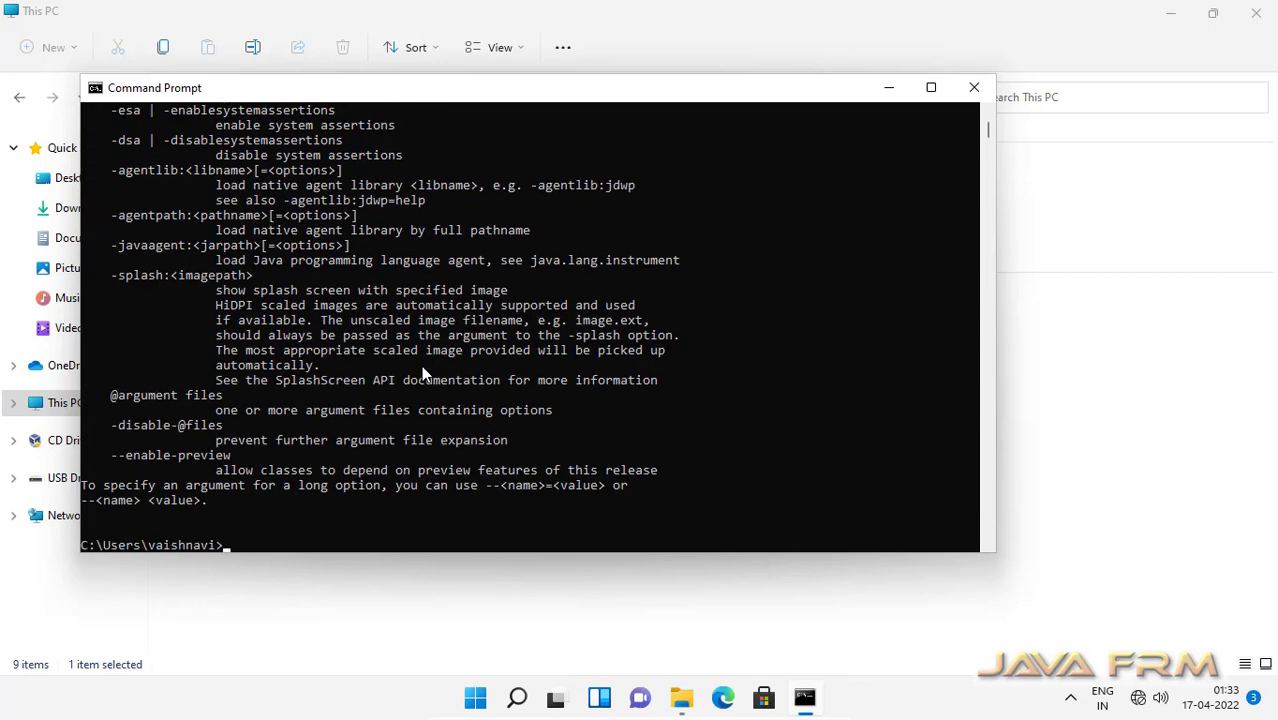
type("javac")
key("Return")
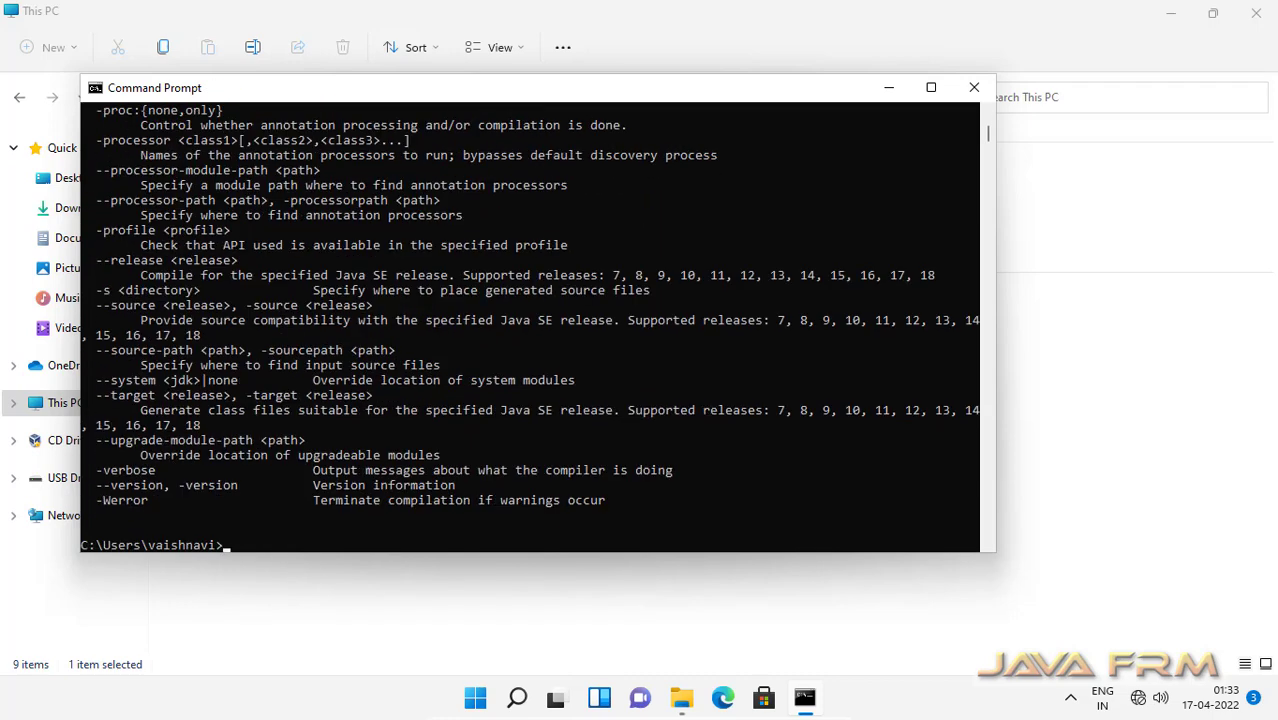
left_click(975, 89)
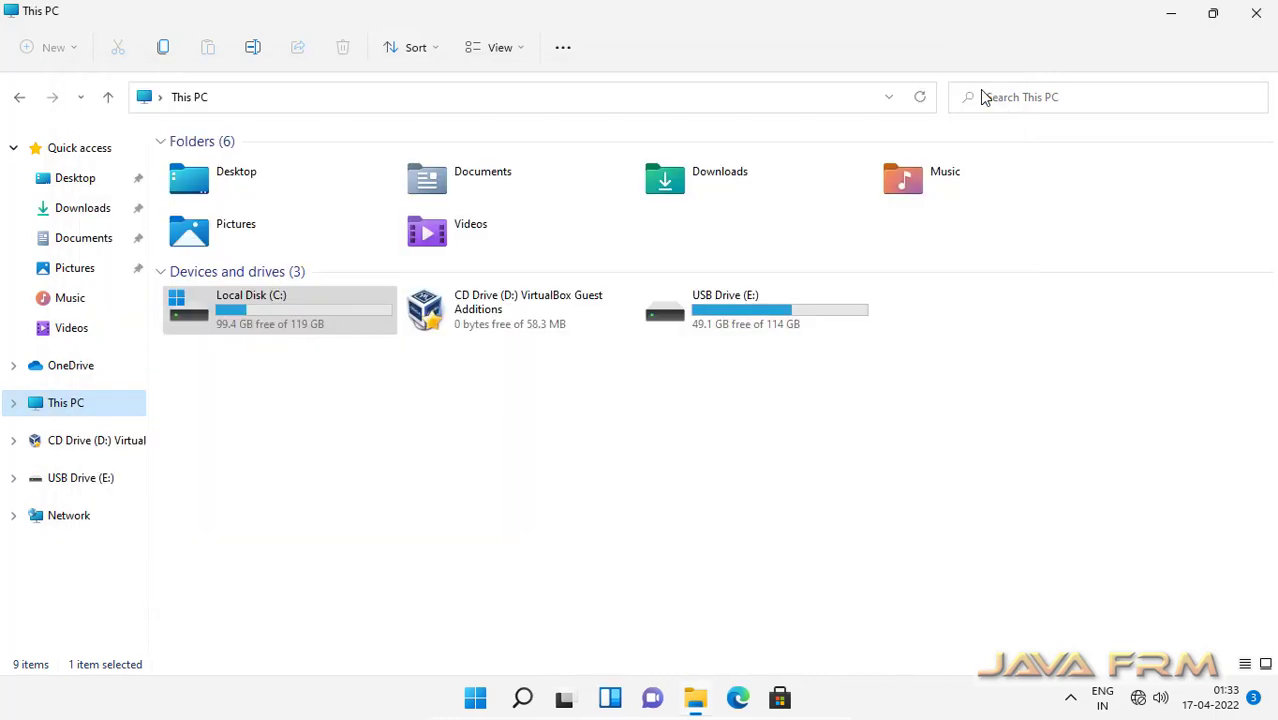
left_click(1258, 22)
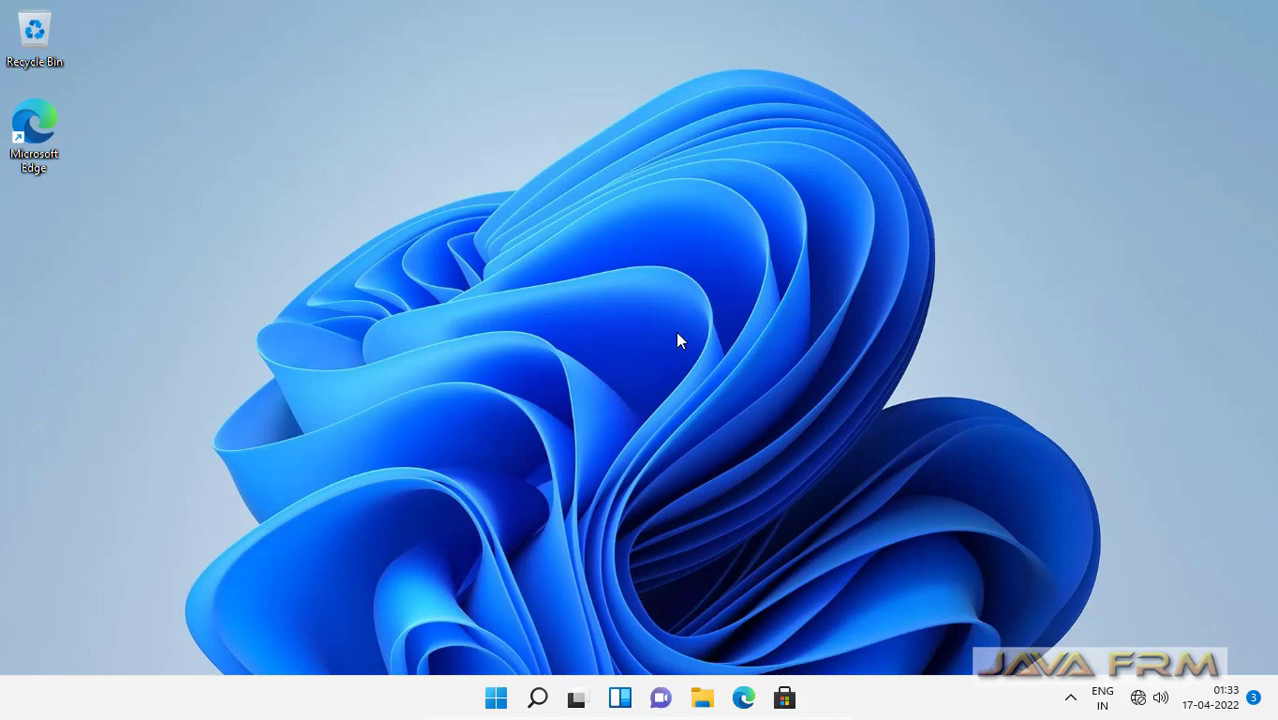